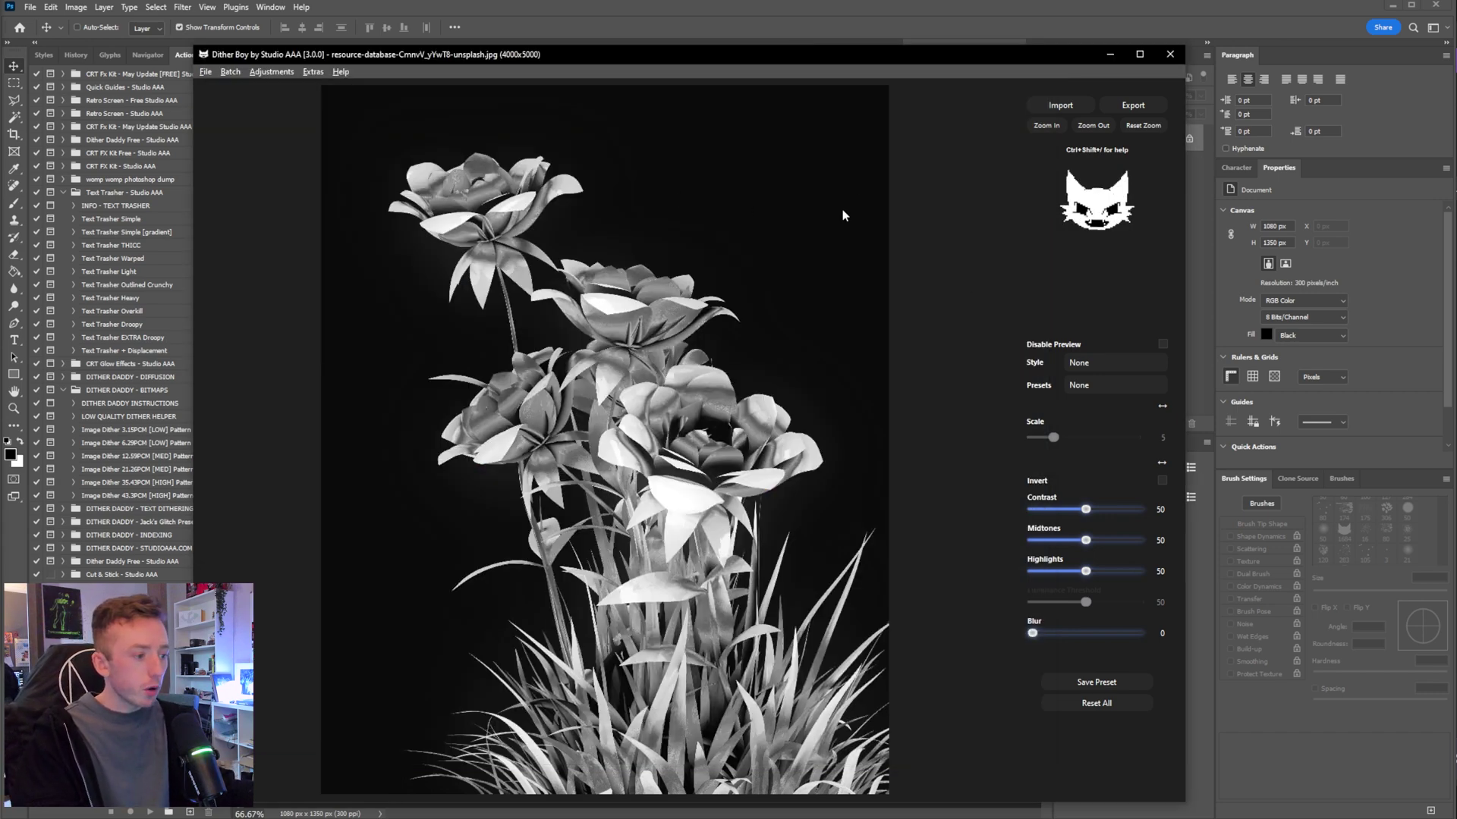
- Apply the Modulated Diffuse X dither at scale 7, contrast 30 and blur 25
{"action": "left_click", "coordinate": [1113, 363]}
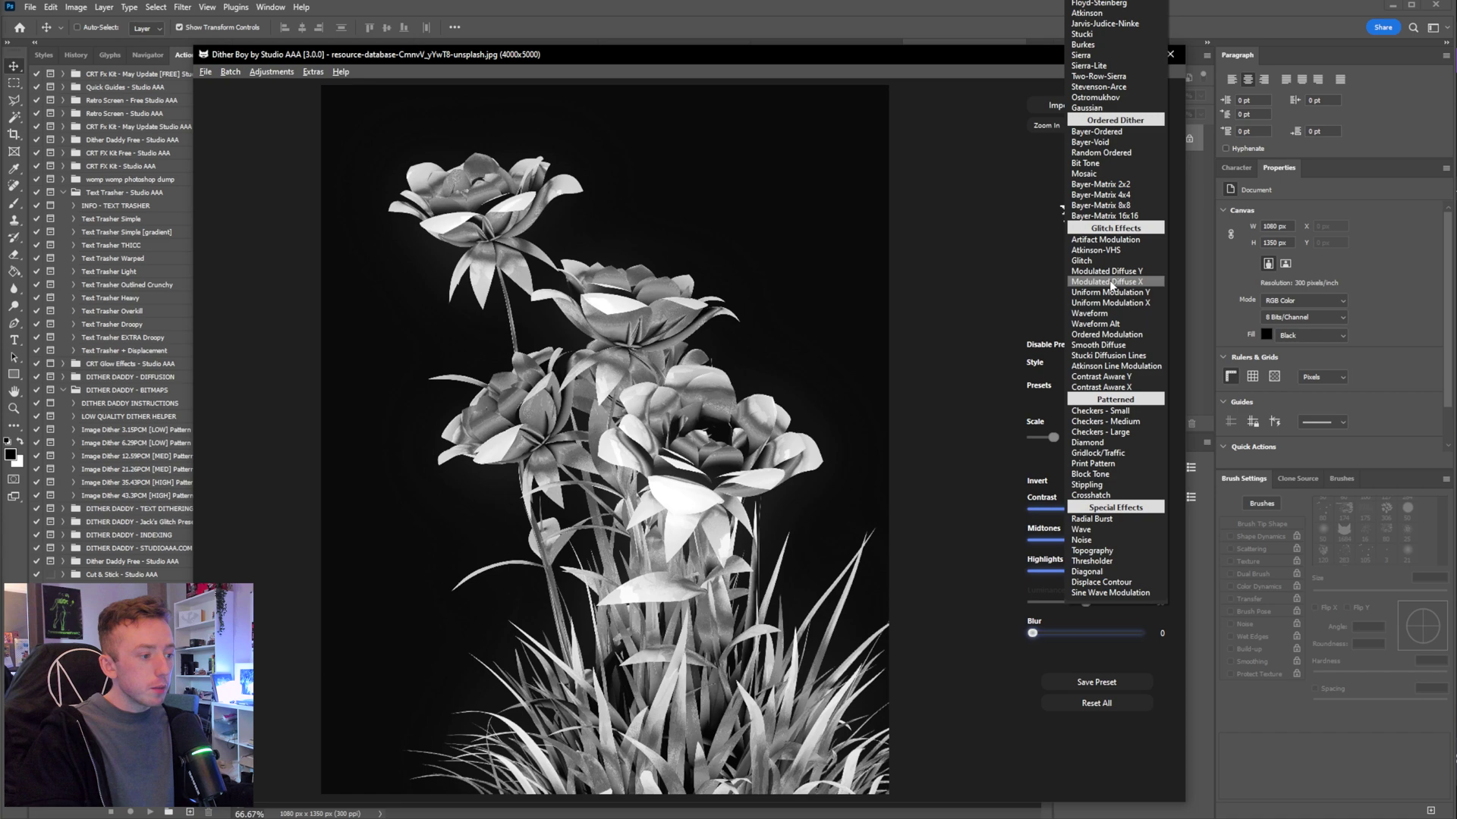
{"action": "left_click", "coordinate": [1114, 283]}
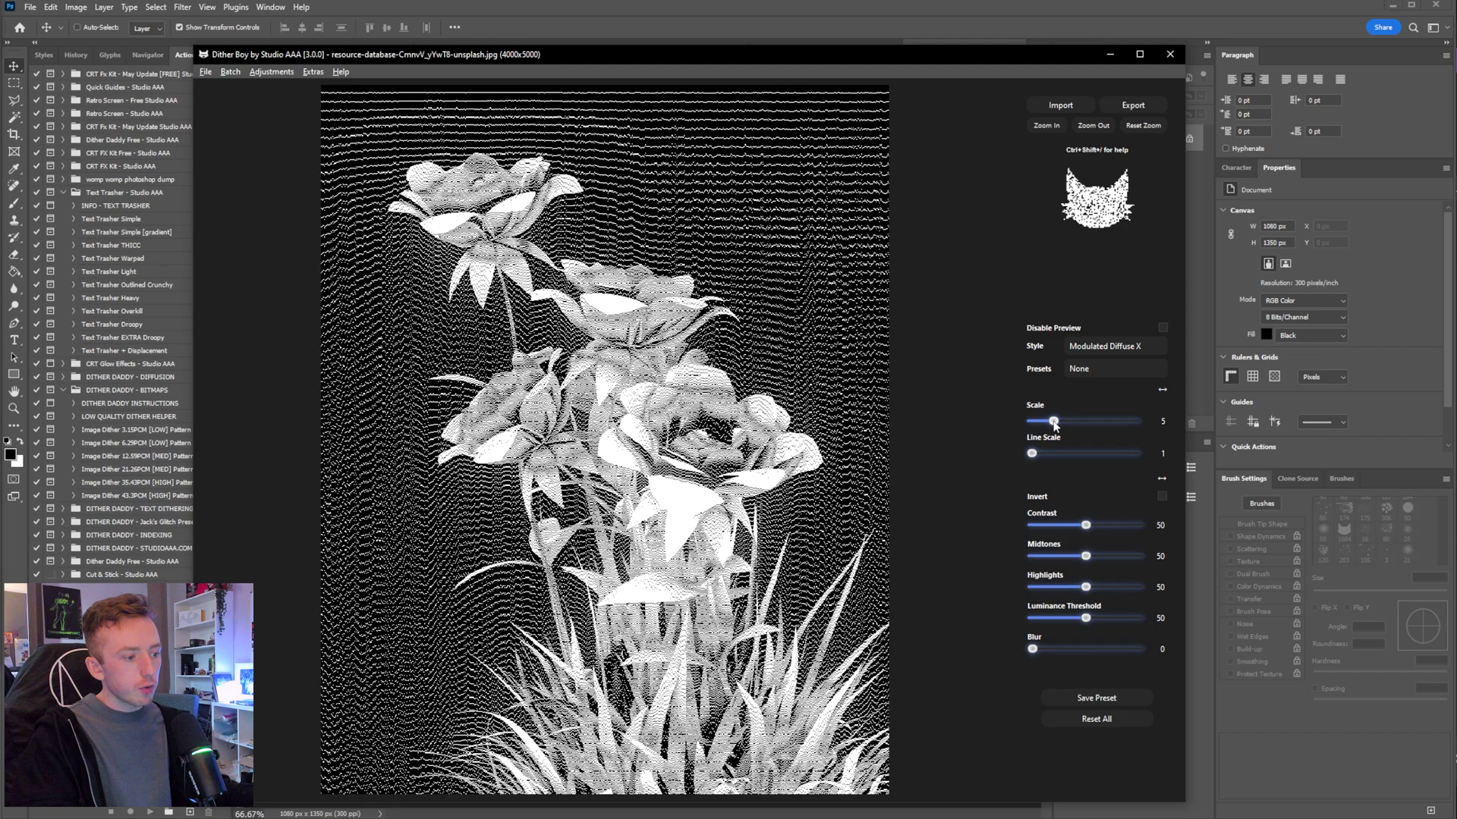
{"action": "left_click_drag", "start_coordinate": [1054, 422], "coordinate": [1064, 422]}
{"action": "left_click_drag", "start_coordinate": [1085, 525], "coordinate": [1138, 619]}
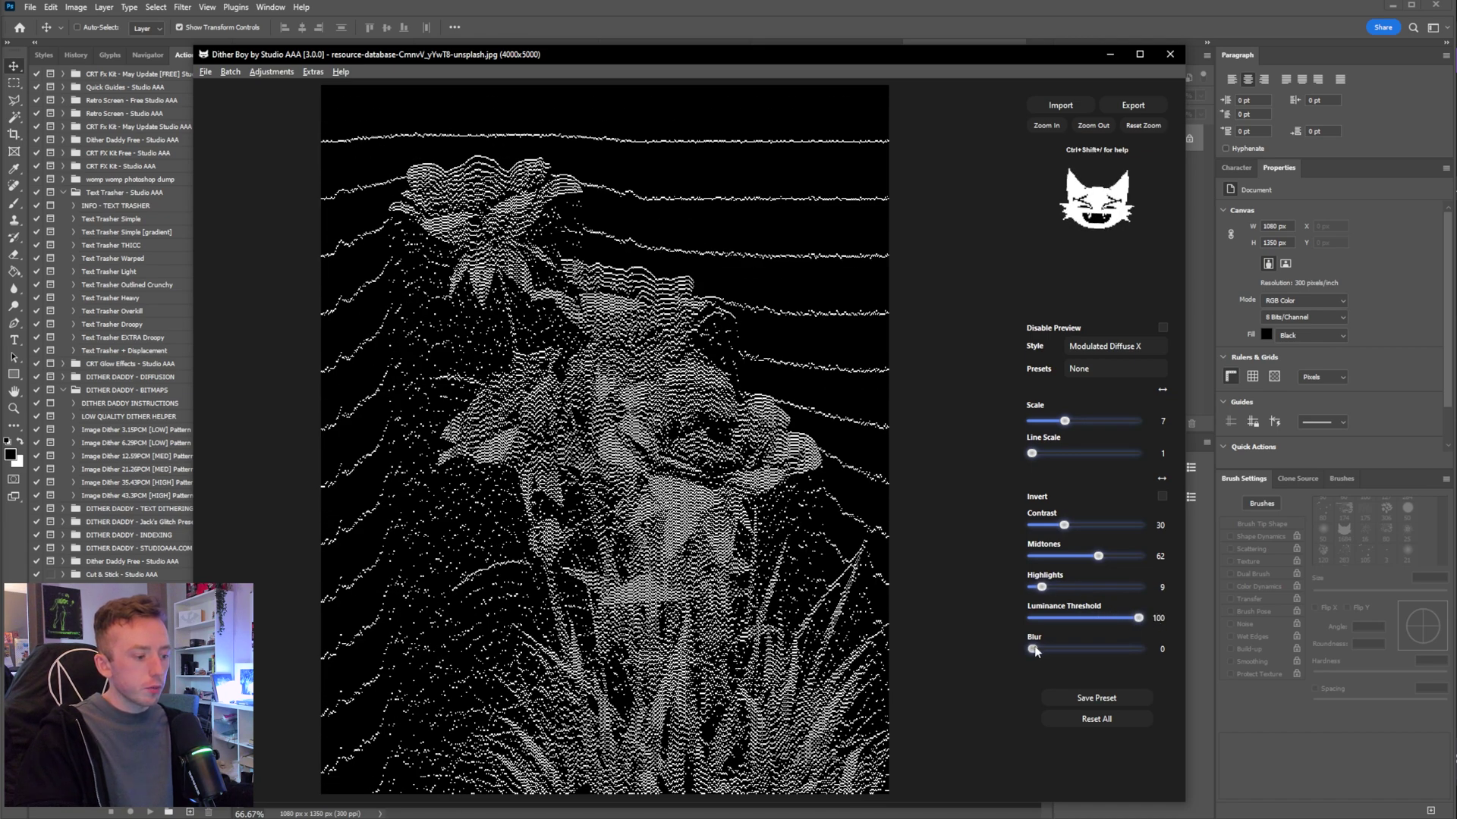
{"action": "left_click_drag", "start_coordinate": [1033, 649], "coordinate": [1042, 649]}
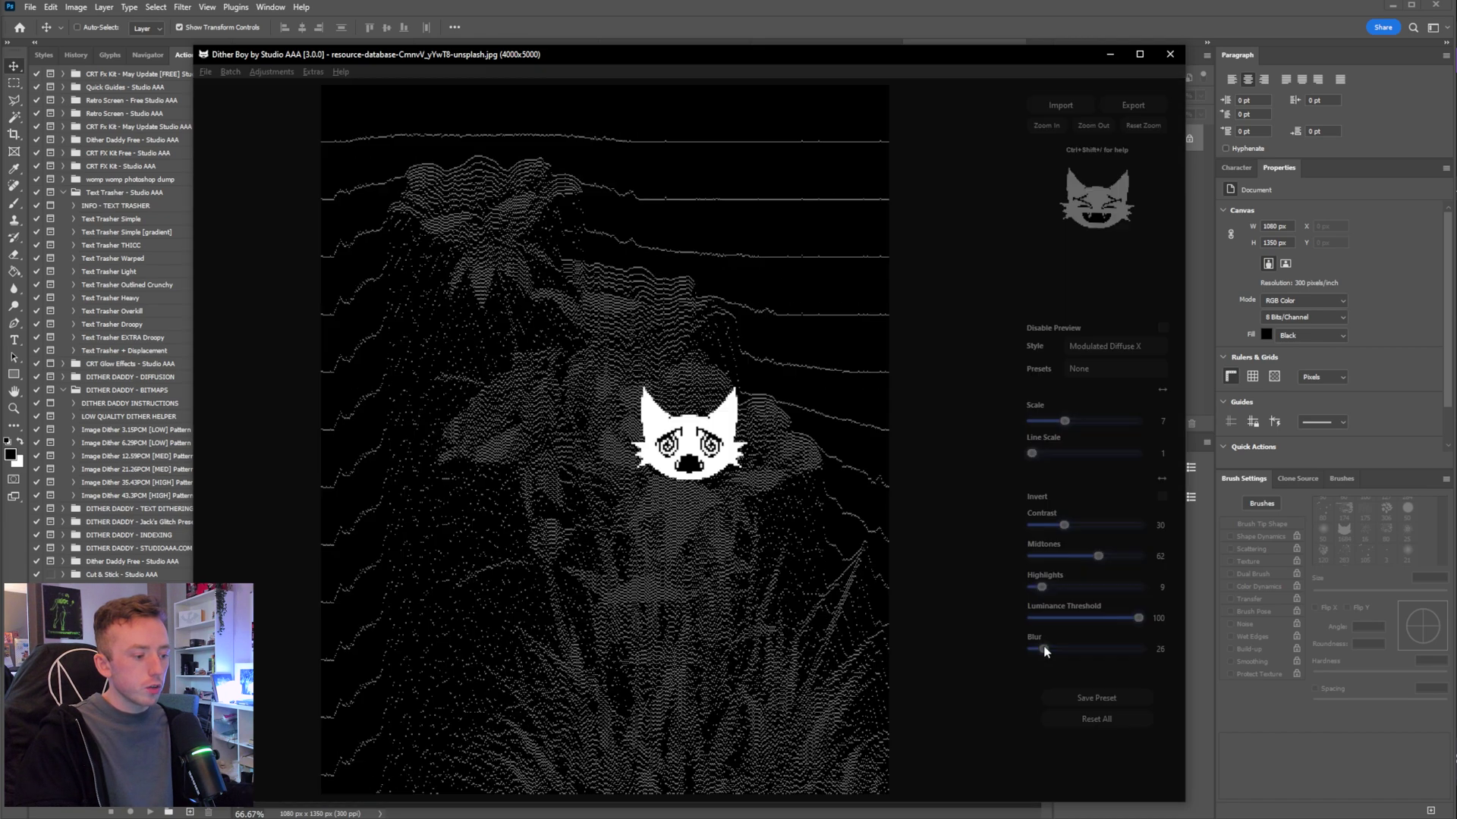
{"action": "left_click", "coordinate": [205, 71]}
{"action": "mouse_move", "coordinate": [227, 102]}
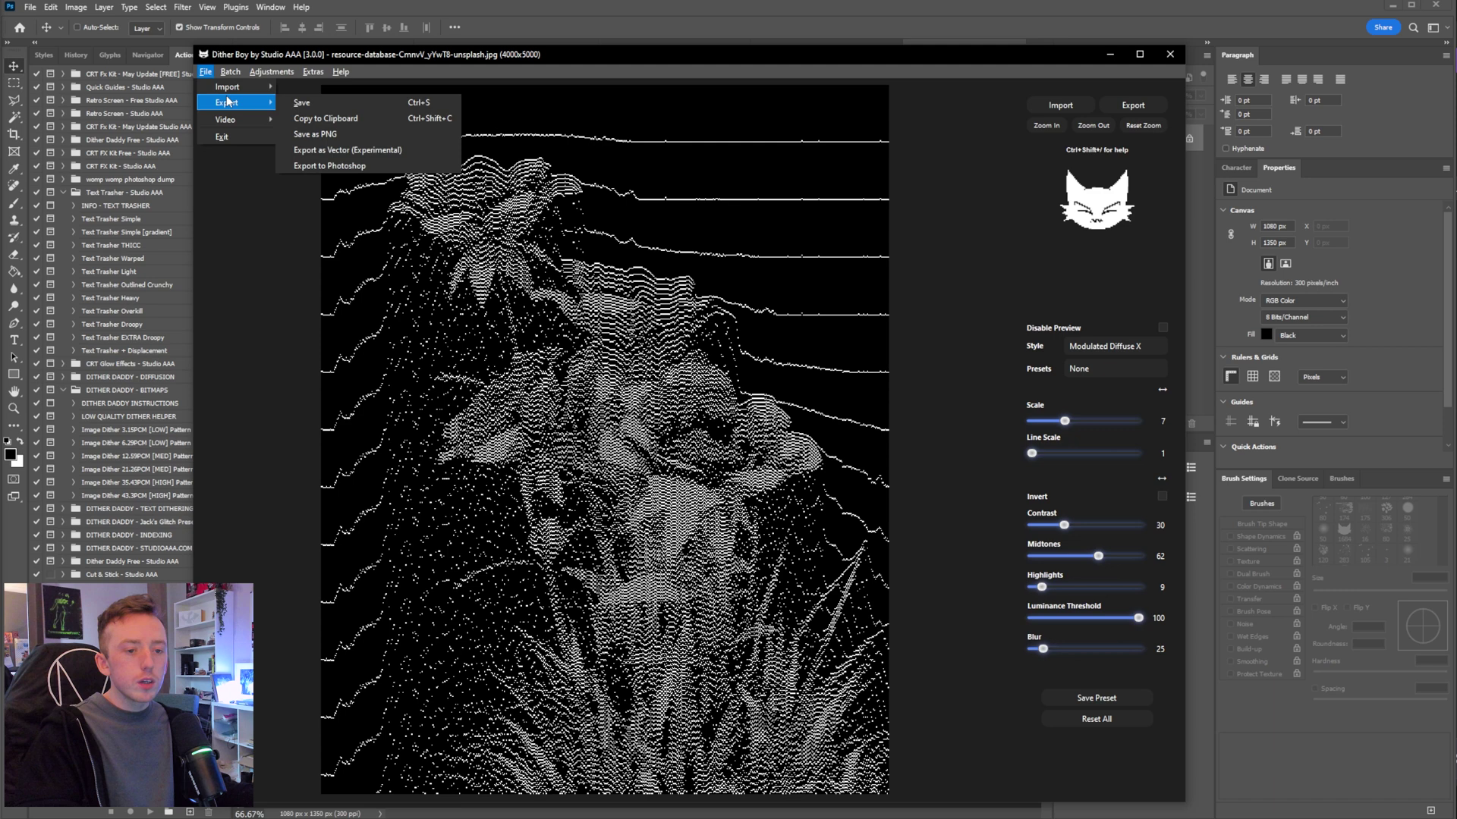
- Copy the dither to the clipboard and unlock the Photoshop background as Layer 0
{"action": "left_click", "coordinate": [346, 122]}
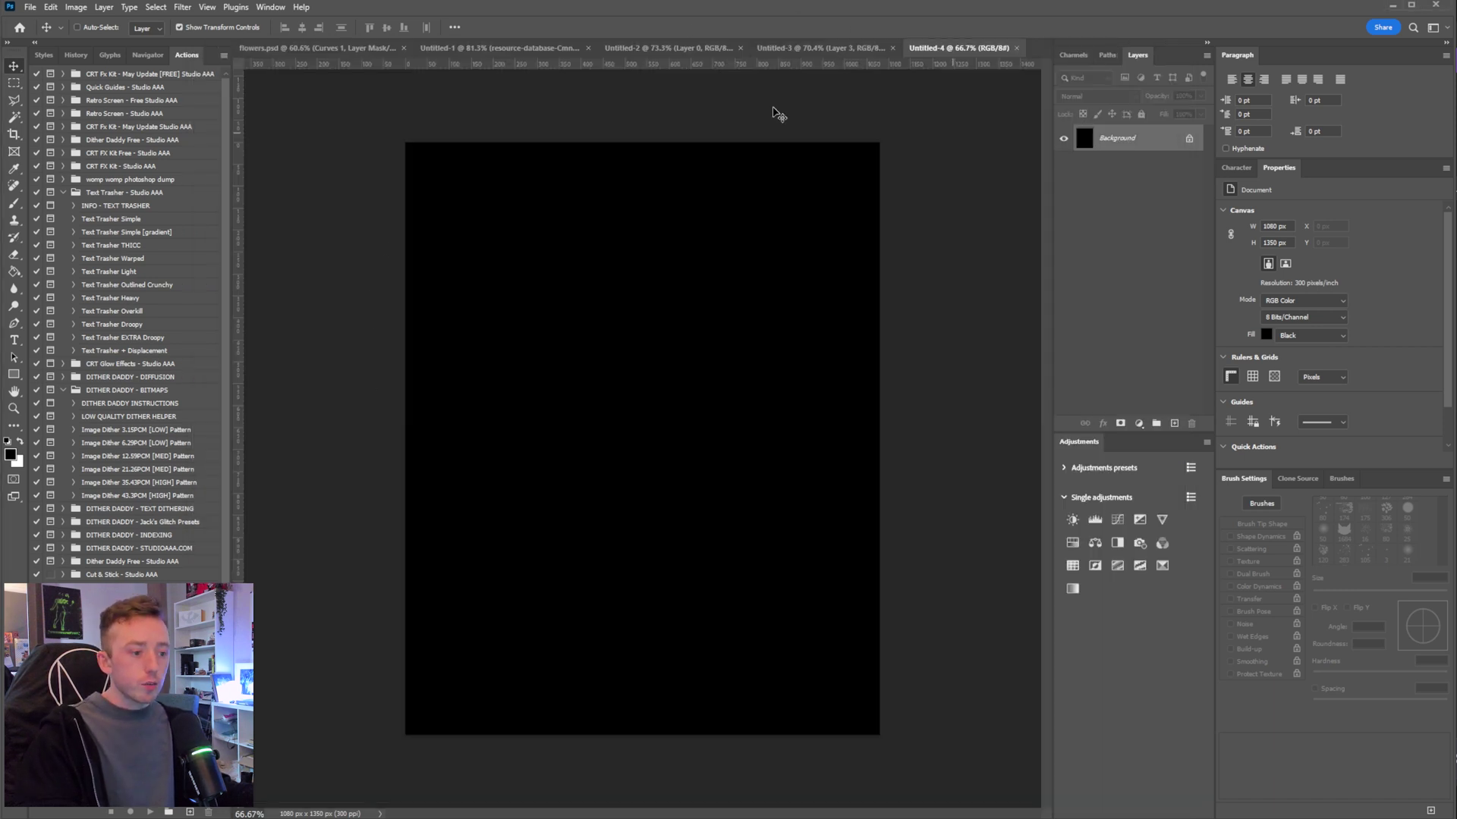
{"action": "scroll", "coordinate": [530, 421], "scroll_direction": "up", "scroll_amount": 2}
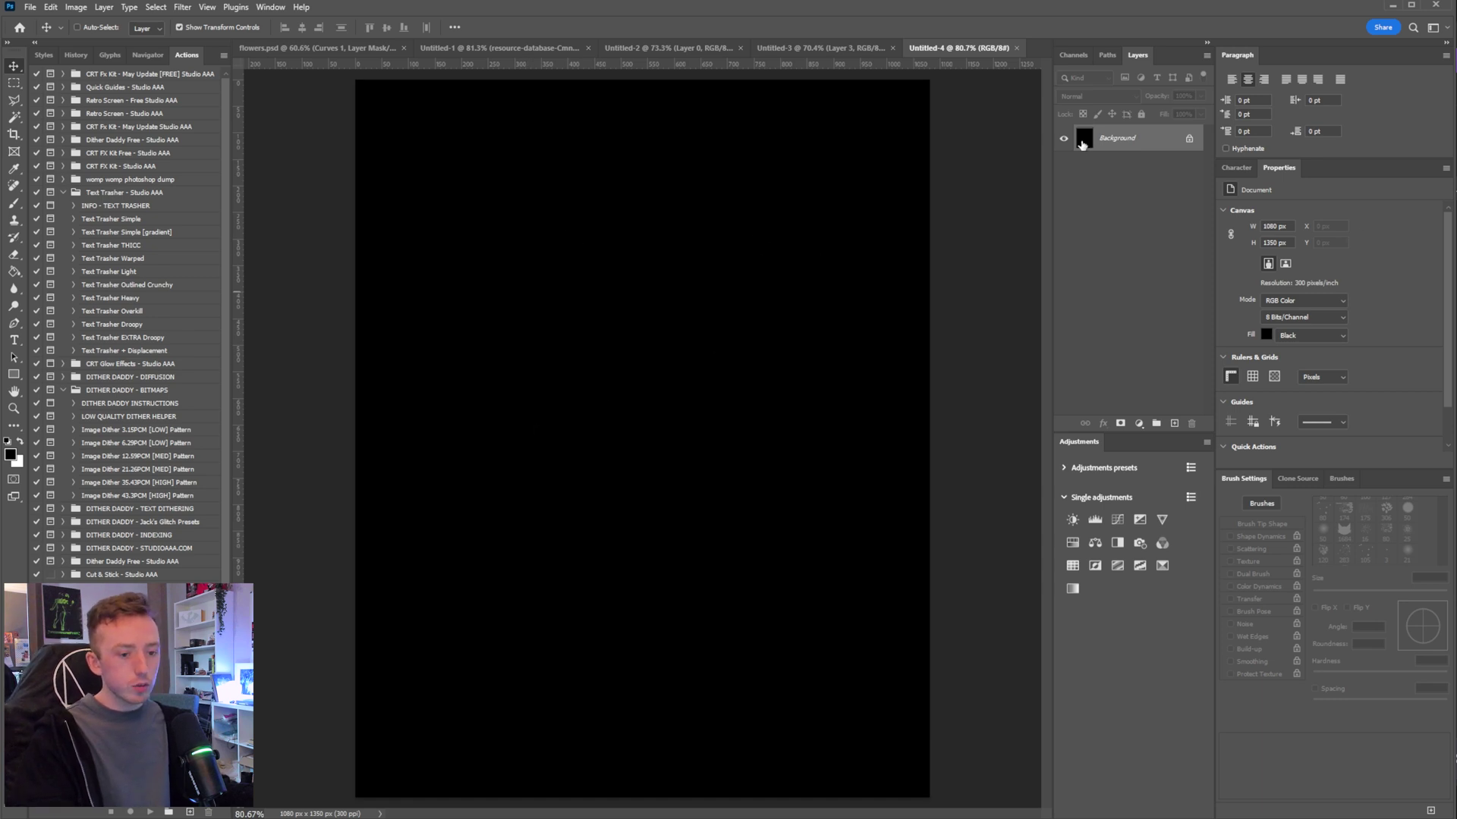
{"action": "double_click", "coordinate": [1122, 145]}
{"action": "left_click", "coordinate": [680, 417]}
- Convert Layer 0 into a smart object and open its contents
{"action": "right_click", "coordinate": [1143, 142]}
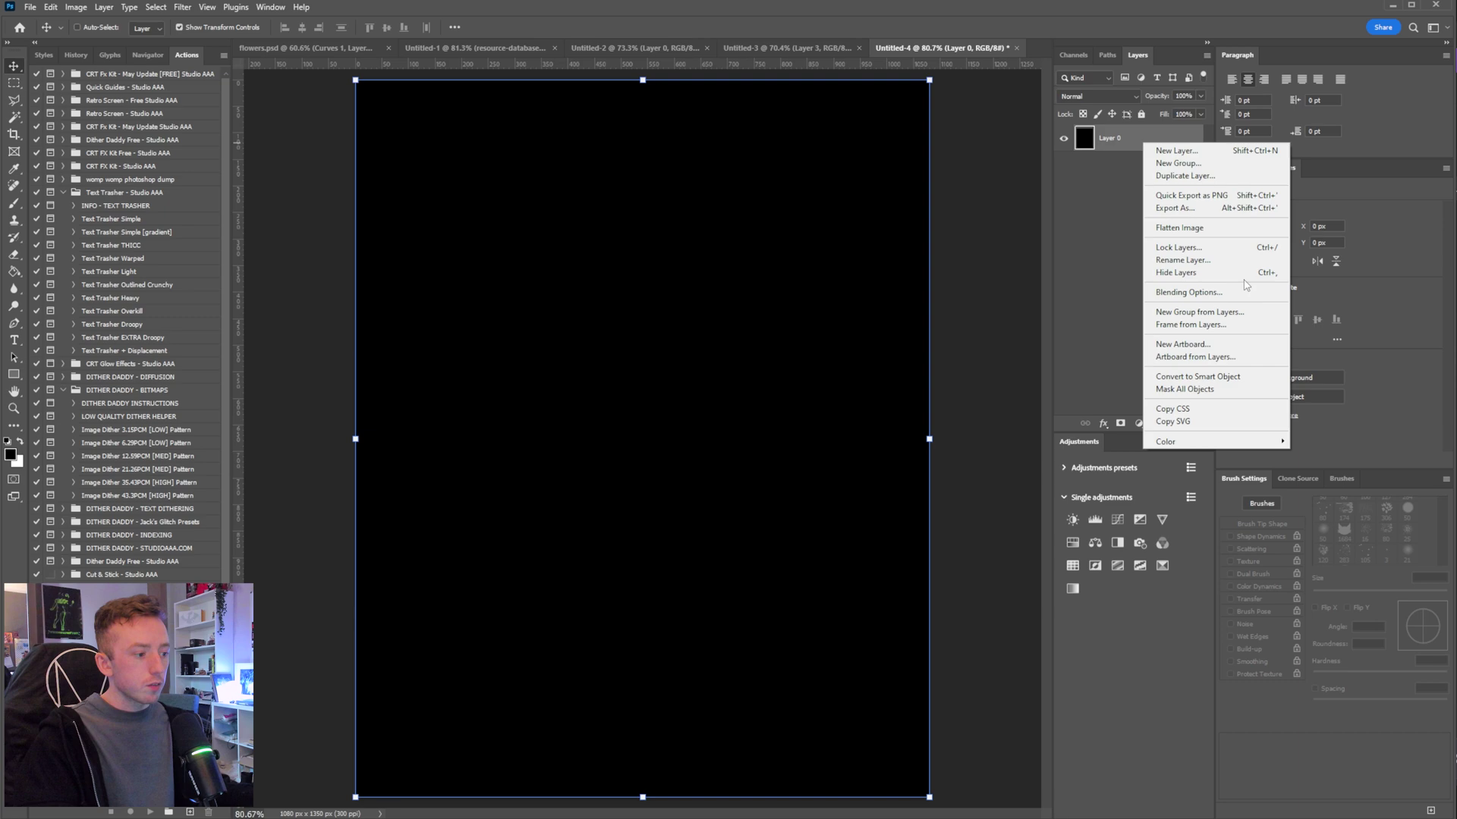
{"action": "left_click", "coordinate": [1198, 376]}
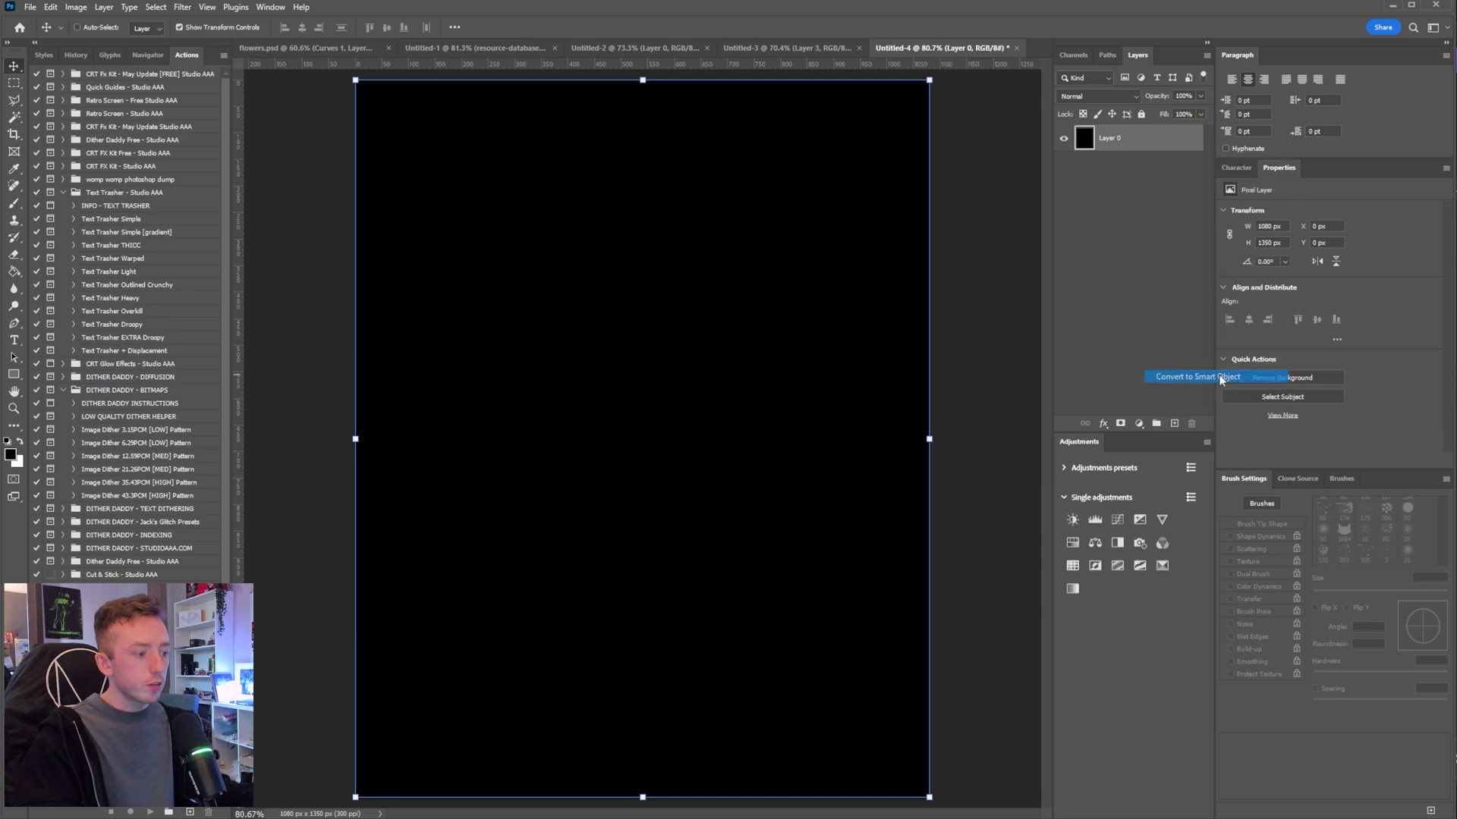
{"action": "double_click", "coordinate": [1086, 140]}
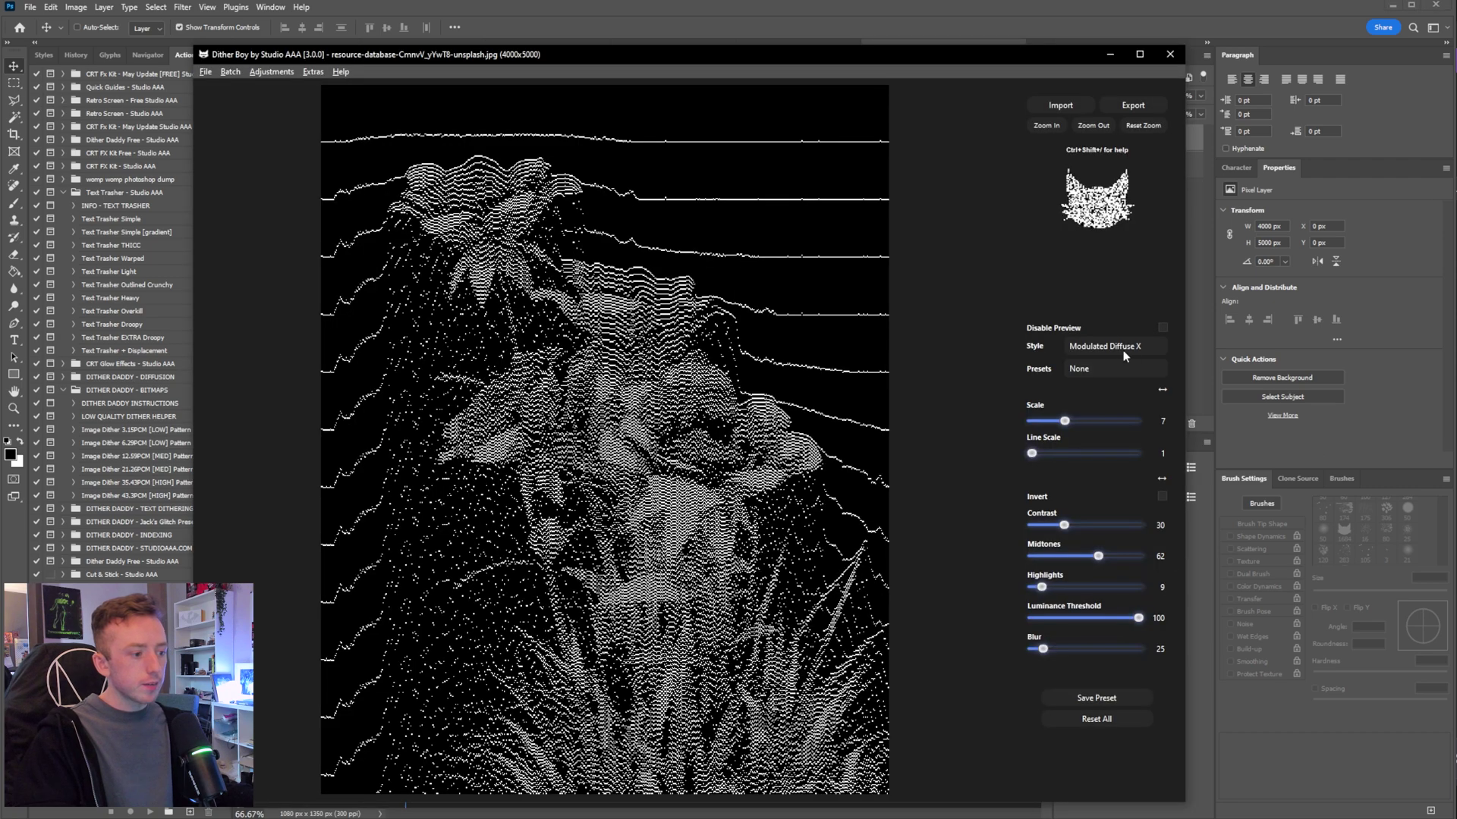
- Switch to the Modulated Diffuse Y style and export the dither to Photoshop
{"action": "left_click", "coordinate": [1121, 349]}
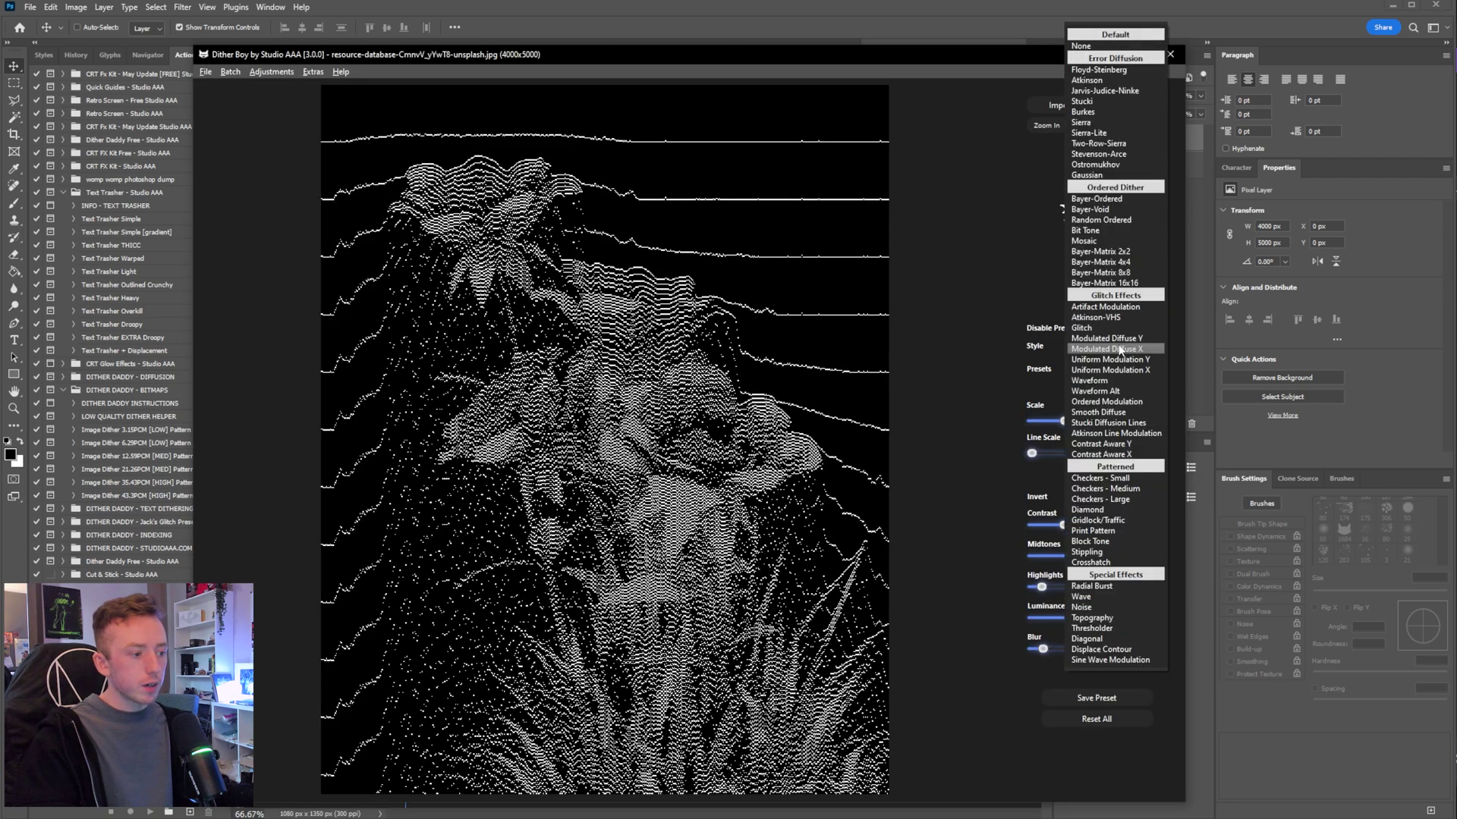
{"action": "left_click", "coordinate": [1118, 340]}
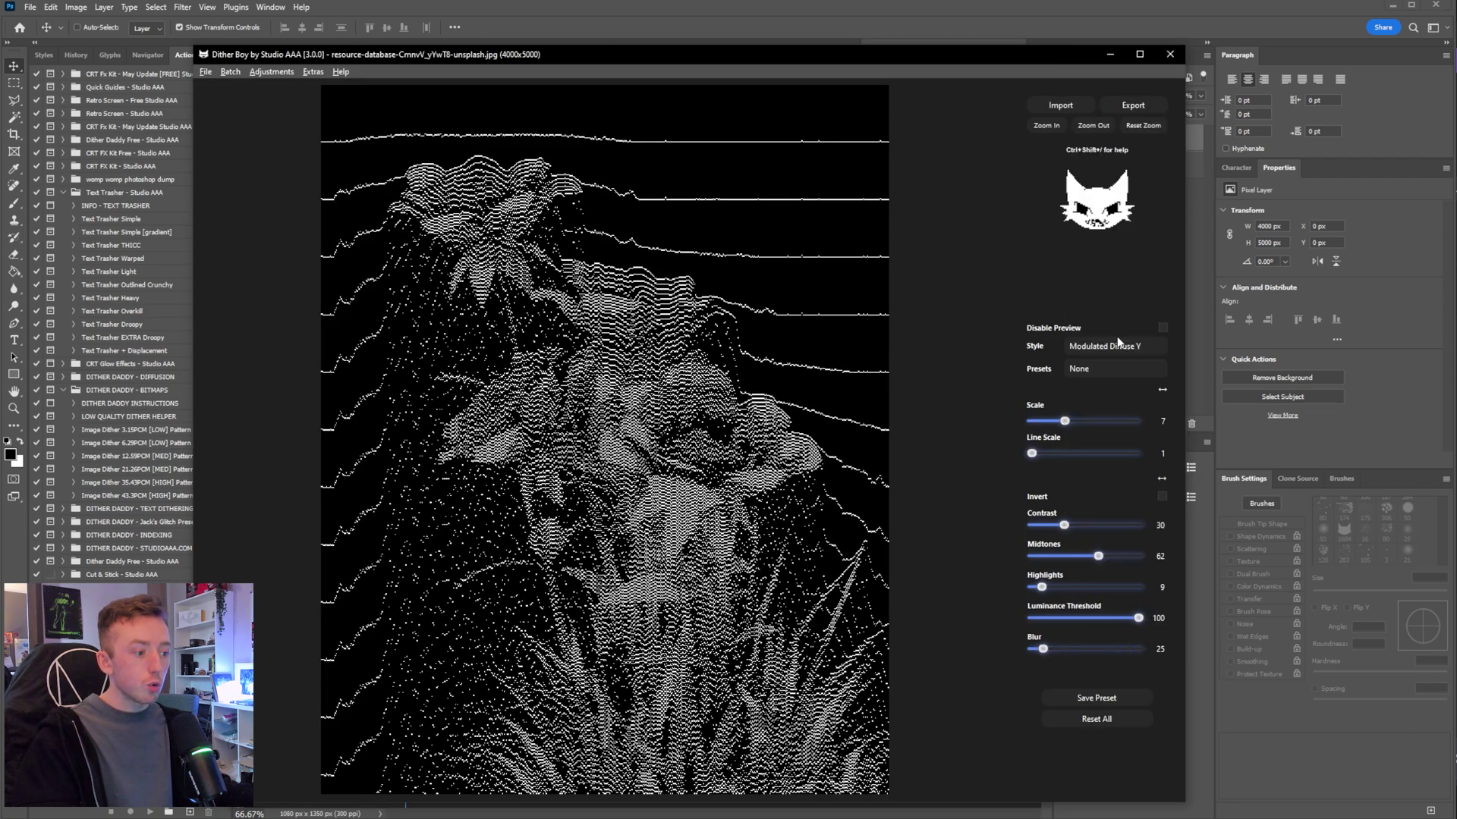
{"action": "left_click", "coordinate": [213, 73]}
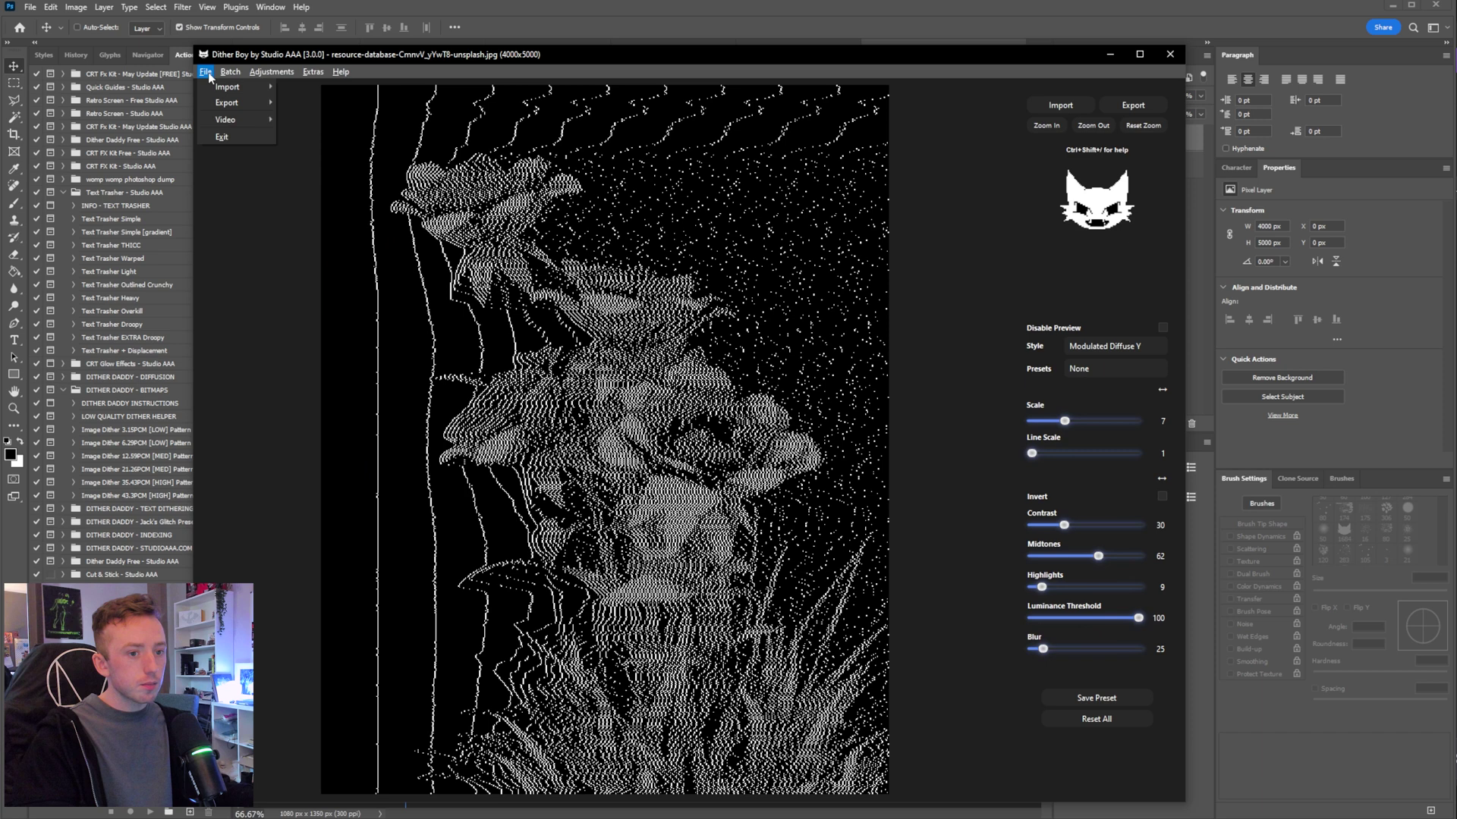
{"action": "mouse_move", "coordinate": [243, 103]}
{"action": "left_click", "coordinate": [332, 114]}
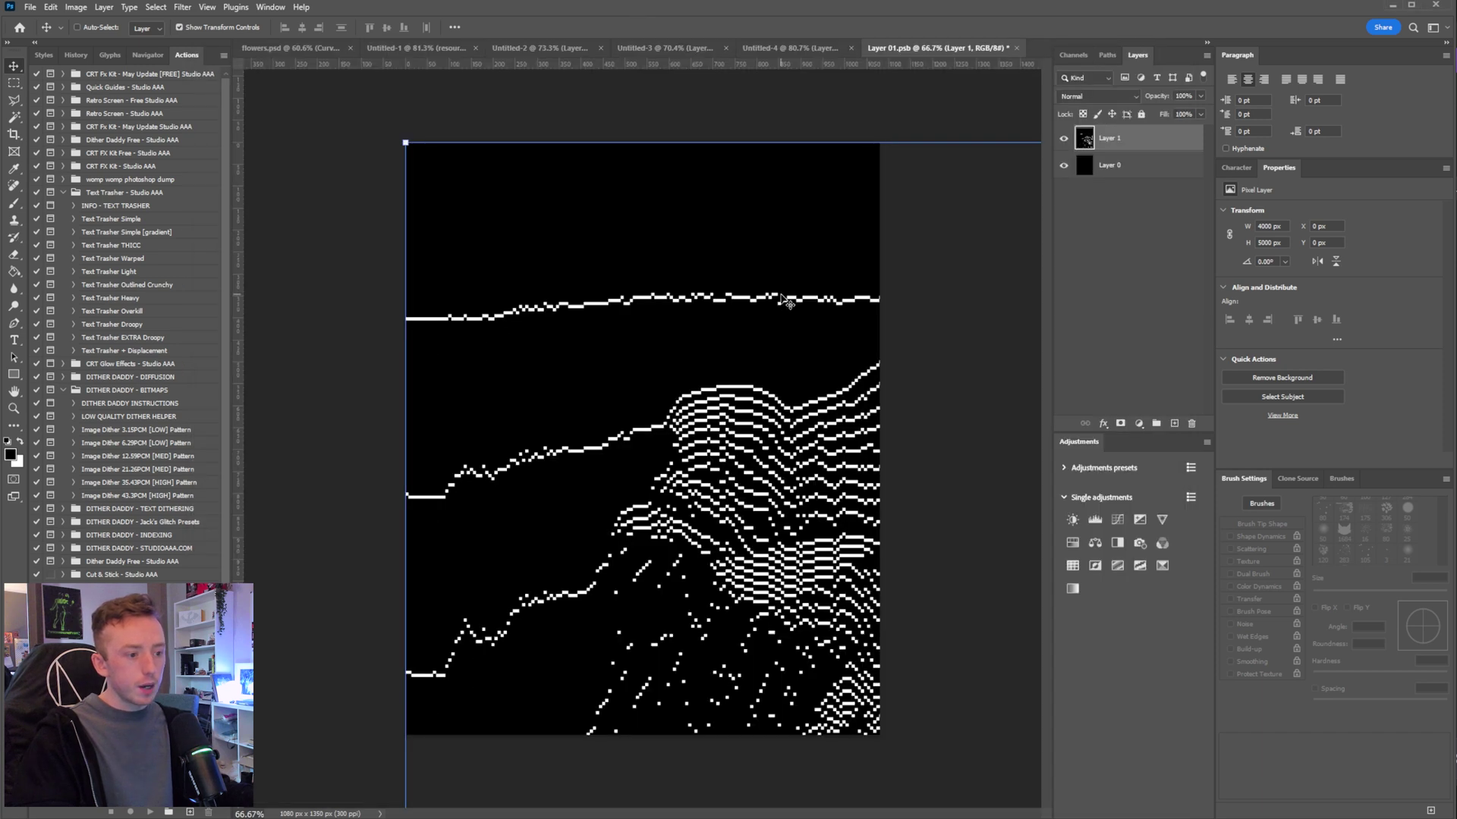
- Scale the dithered layer to 27% to fit the canvas and save the contents
{"action": "left_click_drag", "start_coordinate": [771, 599], "coordinate": [662, 464]}
{"action": "key", "text": "ctrl+0"}
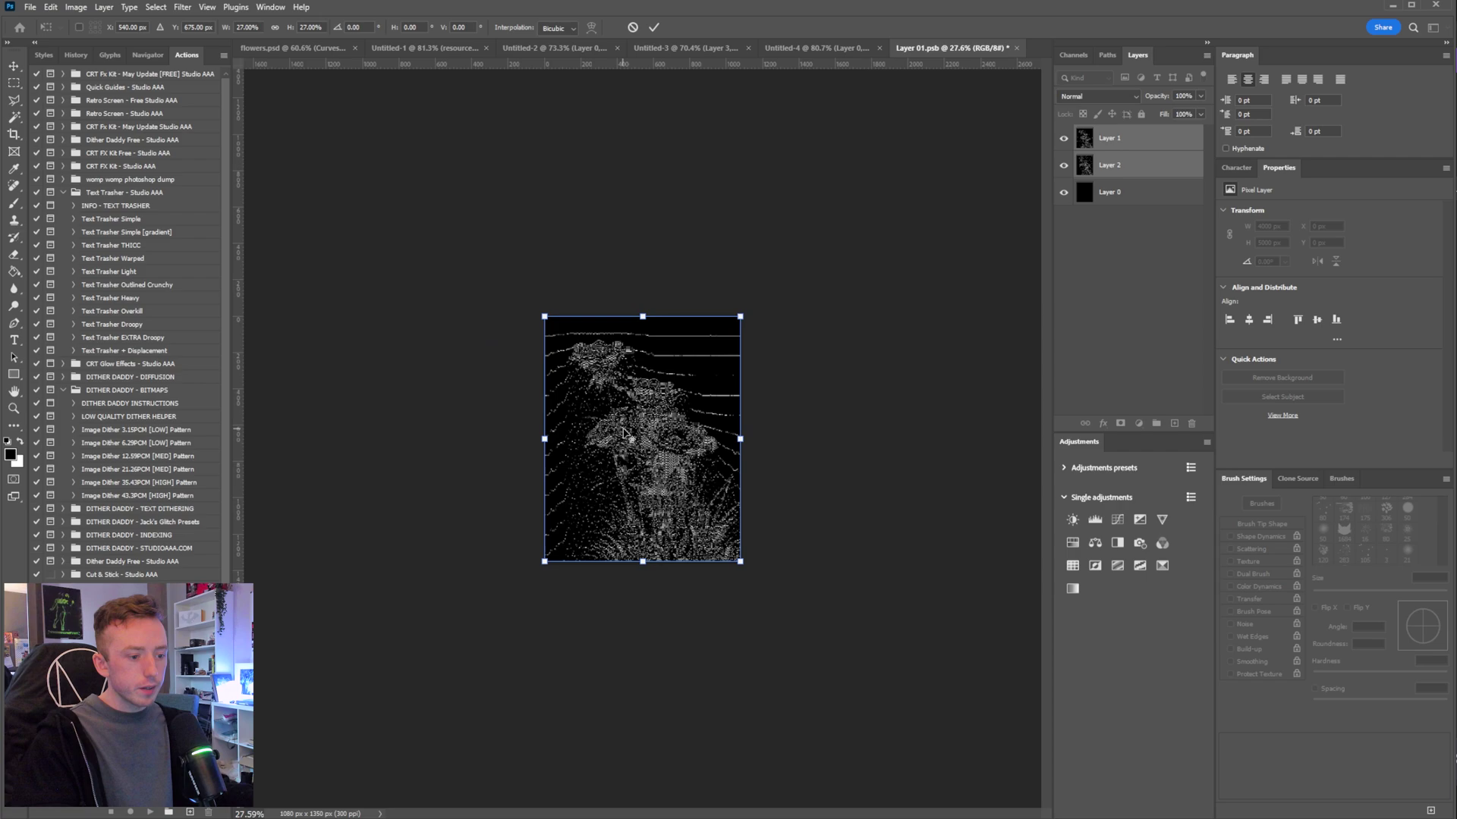
{"action": "left_click", "coordinate": [654, 27]}
{"action": "key", "text": "ctrl+s"}
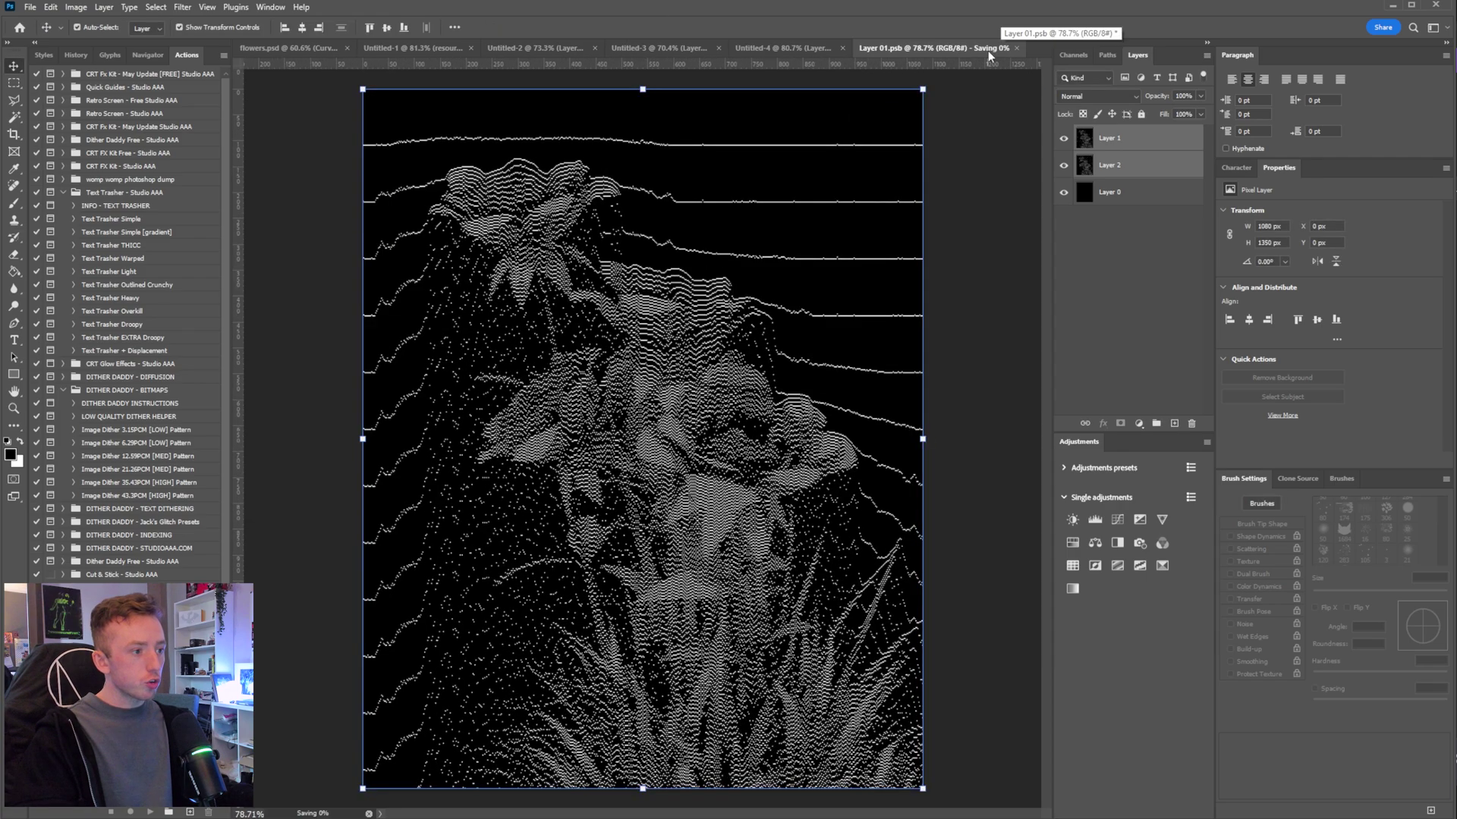
- Back in Untitled-4, apply a Gaussian Blur smart filter at radius 16.6
{"action": "left_click", "coordinate": [1017, 49]}
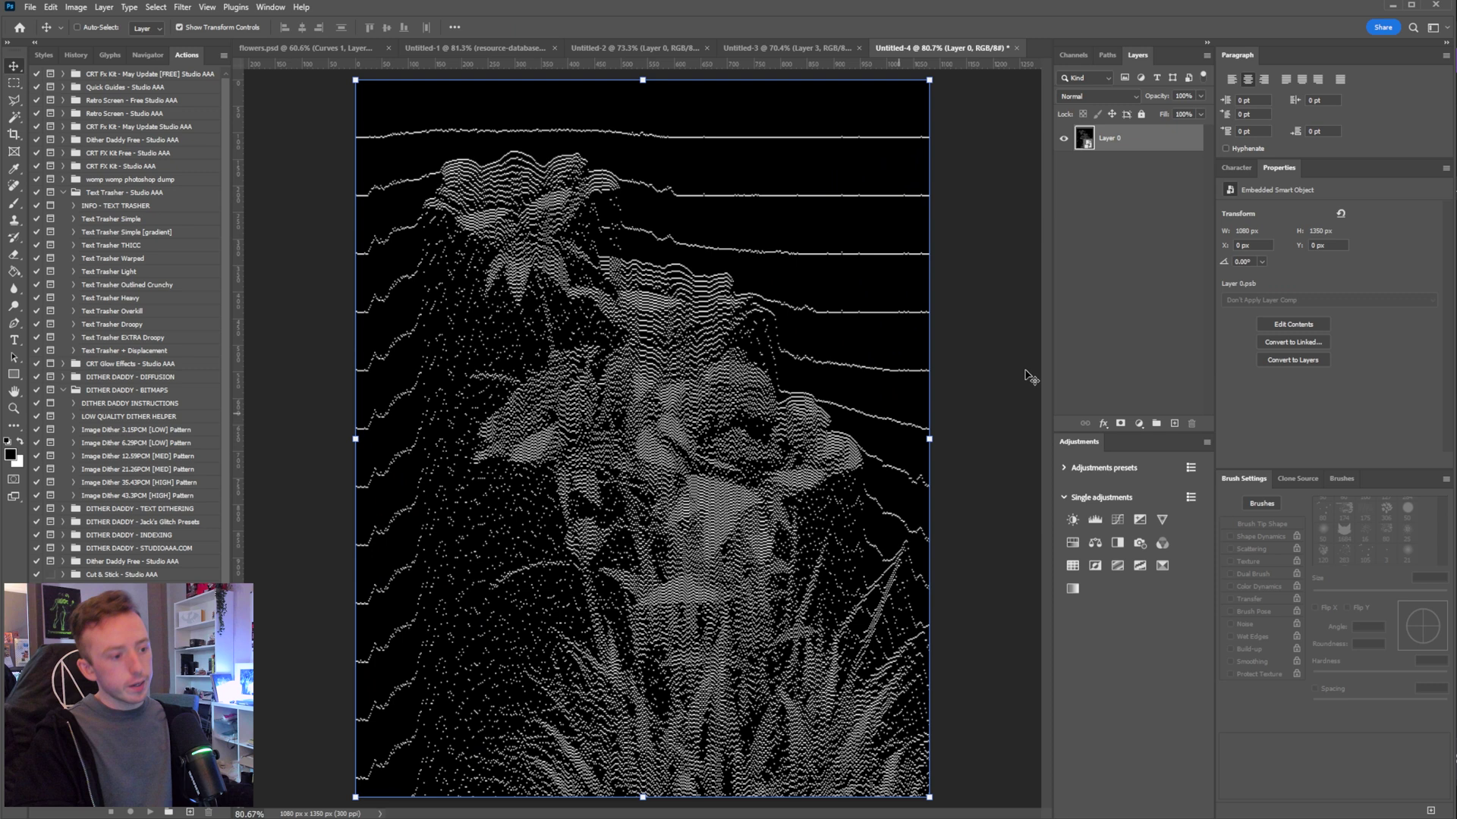
{"action": "left_click", "coordinate": [182, 7]}
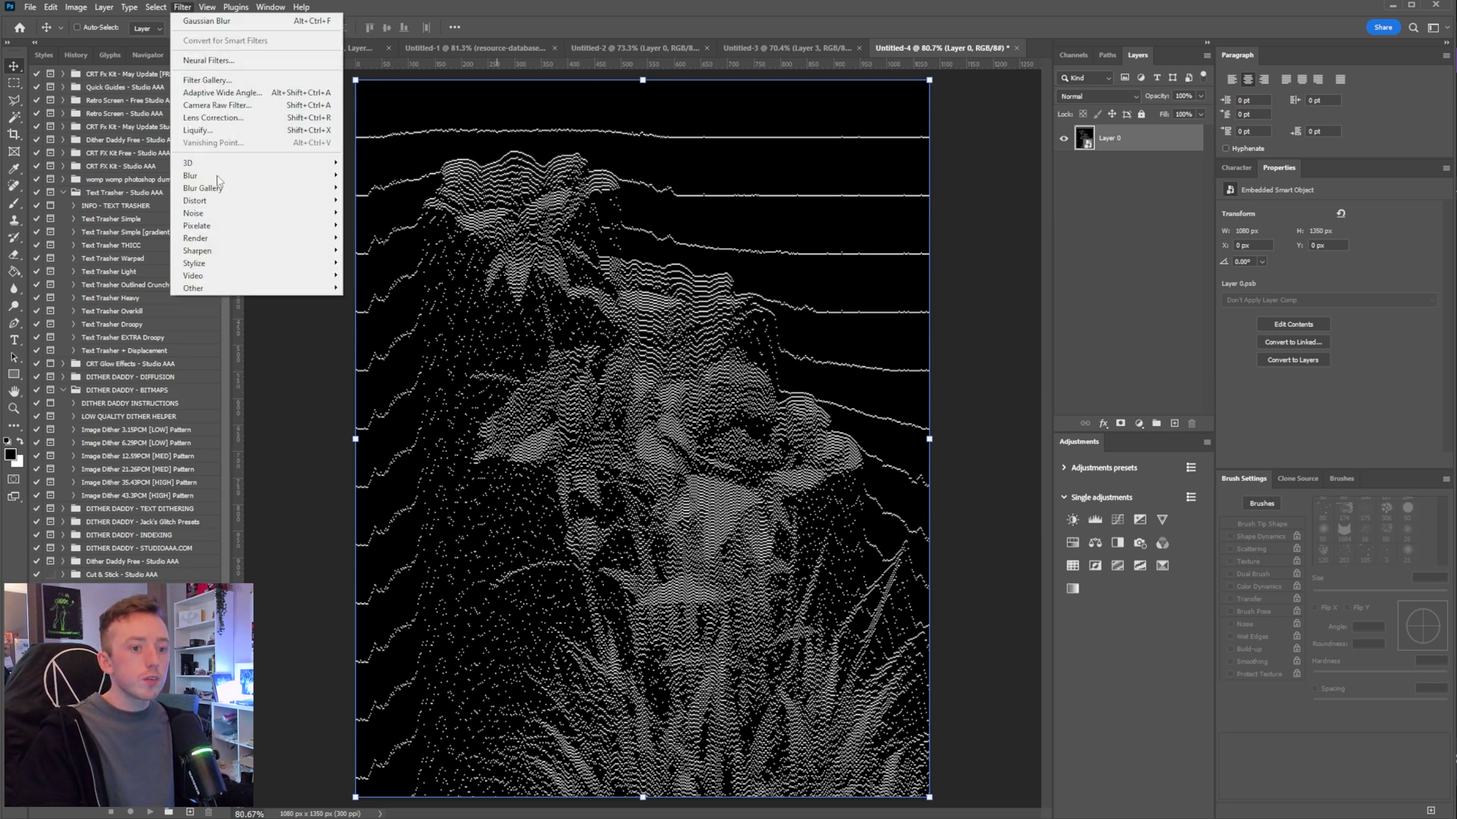
{"action": "mouse_move", "coordinate": [223, 182]}
{"action": "left_click", "coordinate": [375, 226]}
{"action": "key", "text": "Return"}
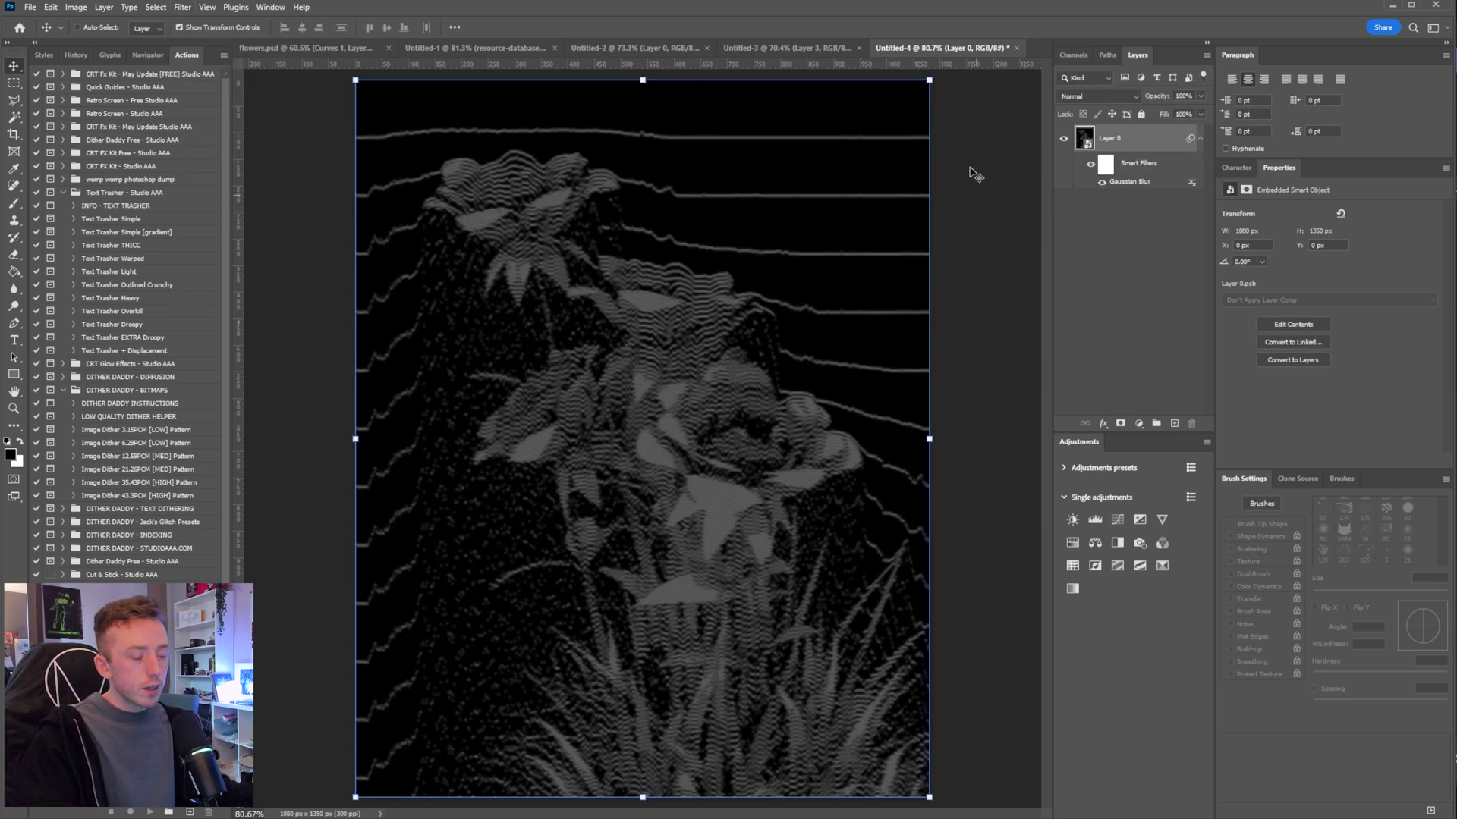
- Set the Gaussian Blur filter's blending mode to Screen
{"action": "double_click", "coordinate": [1191, 185]}
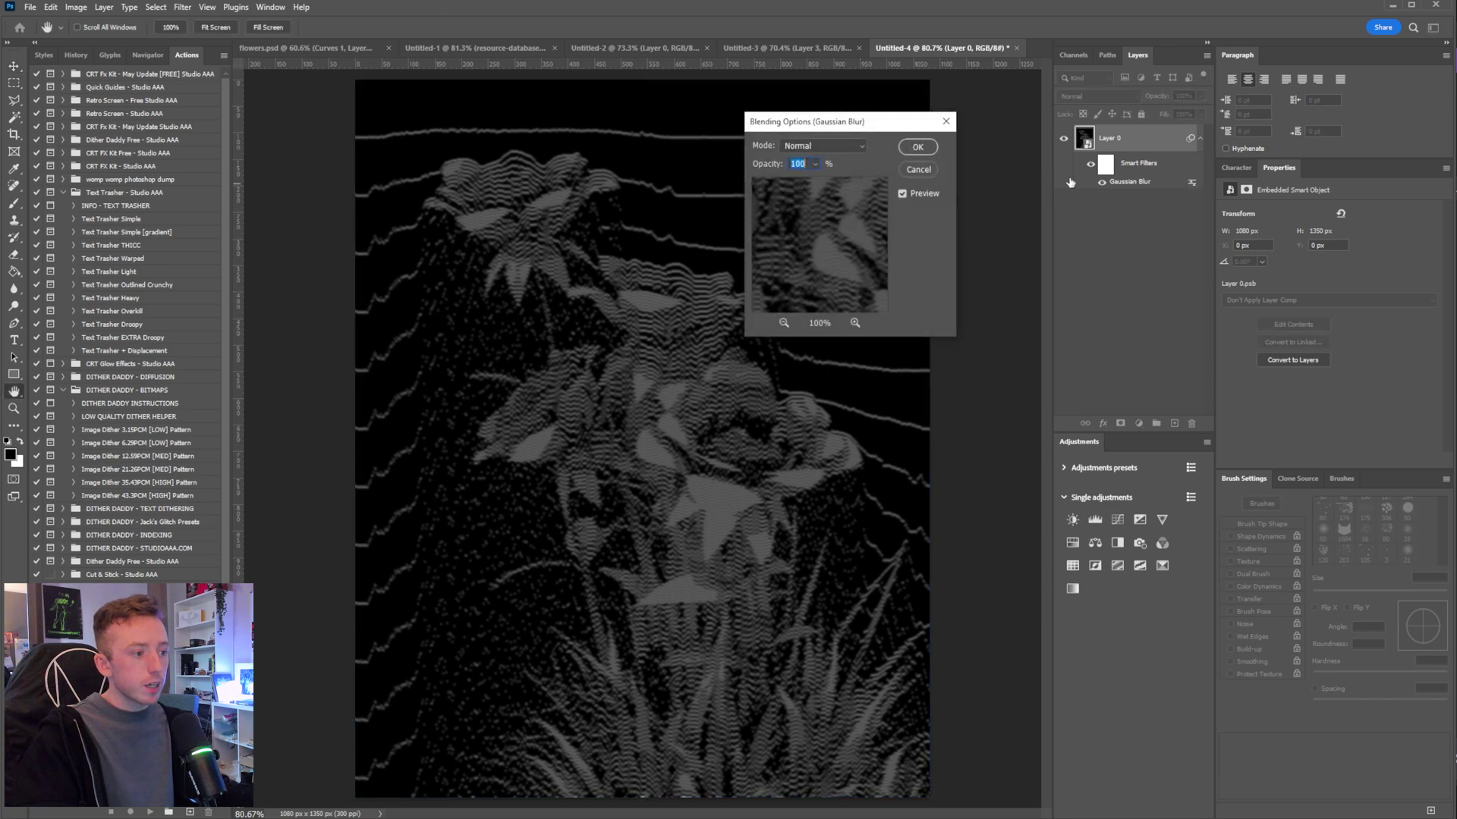
{"action": "left_click", "coordinate": [824, 145]}
{"action": "left_click", "coordinate": [815, 260]}
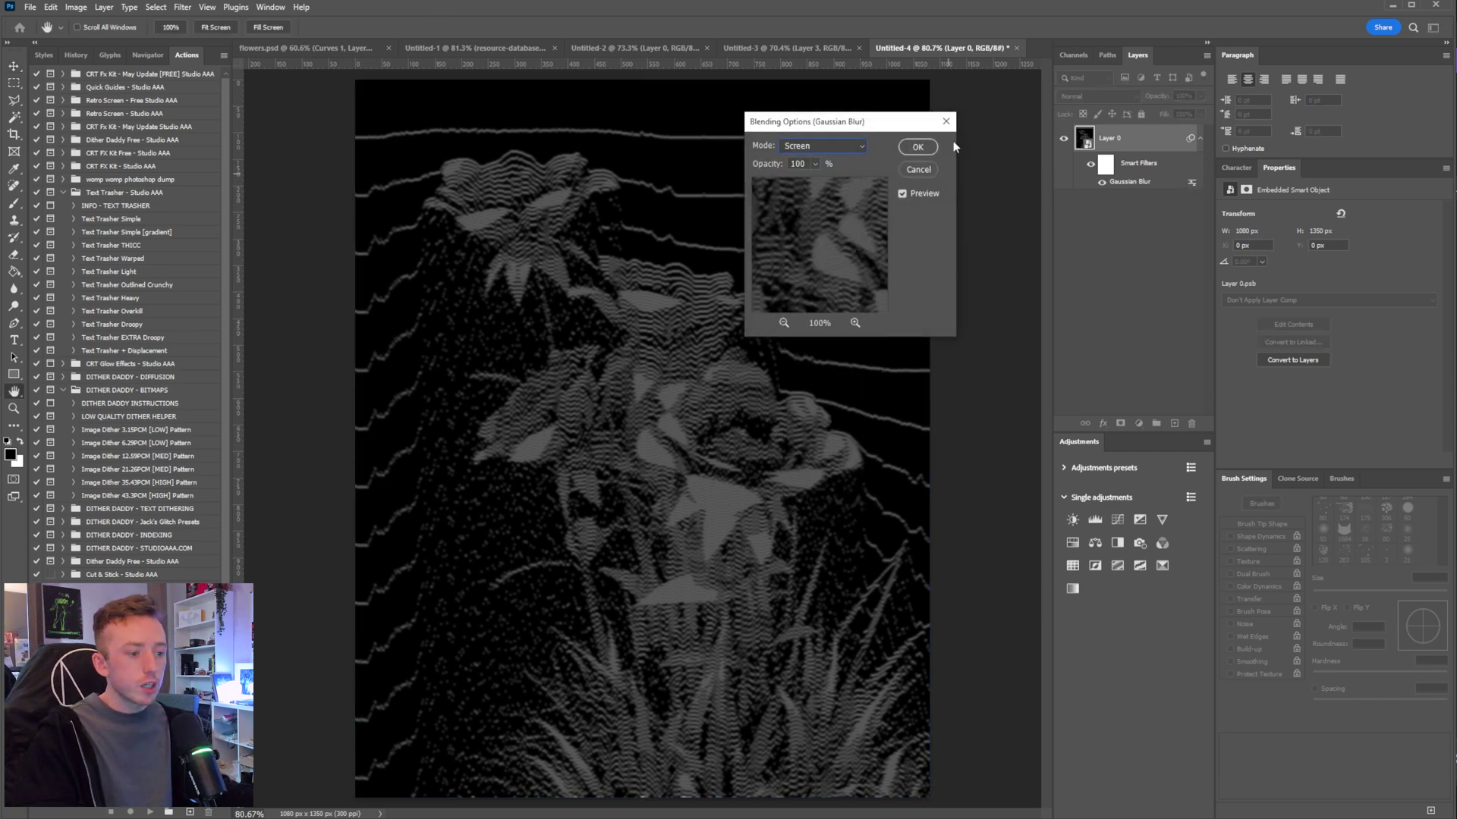
{"action": "left_click", "coordinate": [926, 153]}
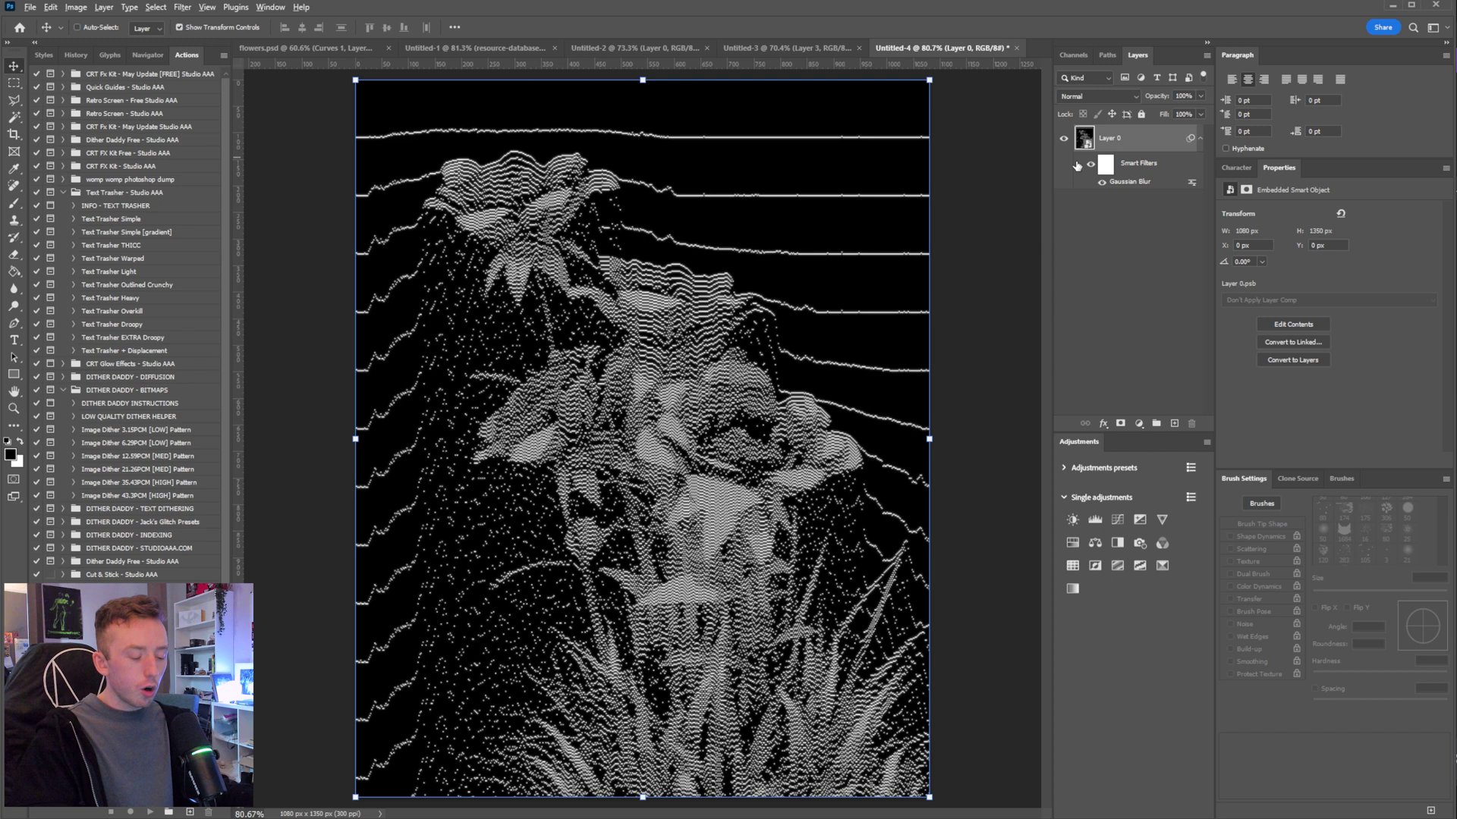
- Duplicate the Gaussian Blur smart filter and set the copy's radius to 4.3
{"action": "left_click_drag", "start_coordinate": [1128, 184], "coordinate": [1131, 179]}
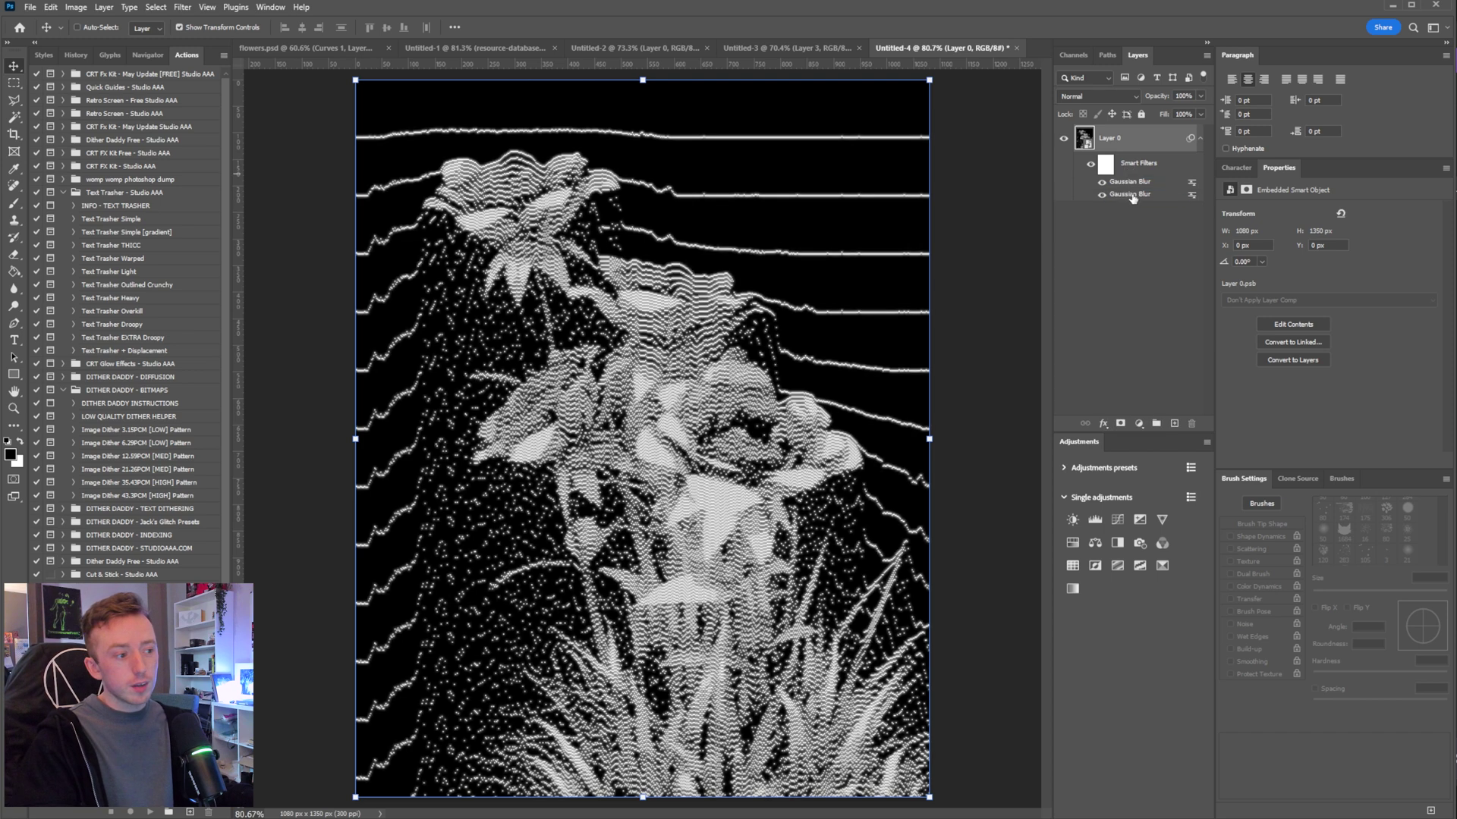
{"action": "double_click", "coordinate": [1130, 195]}
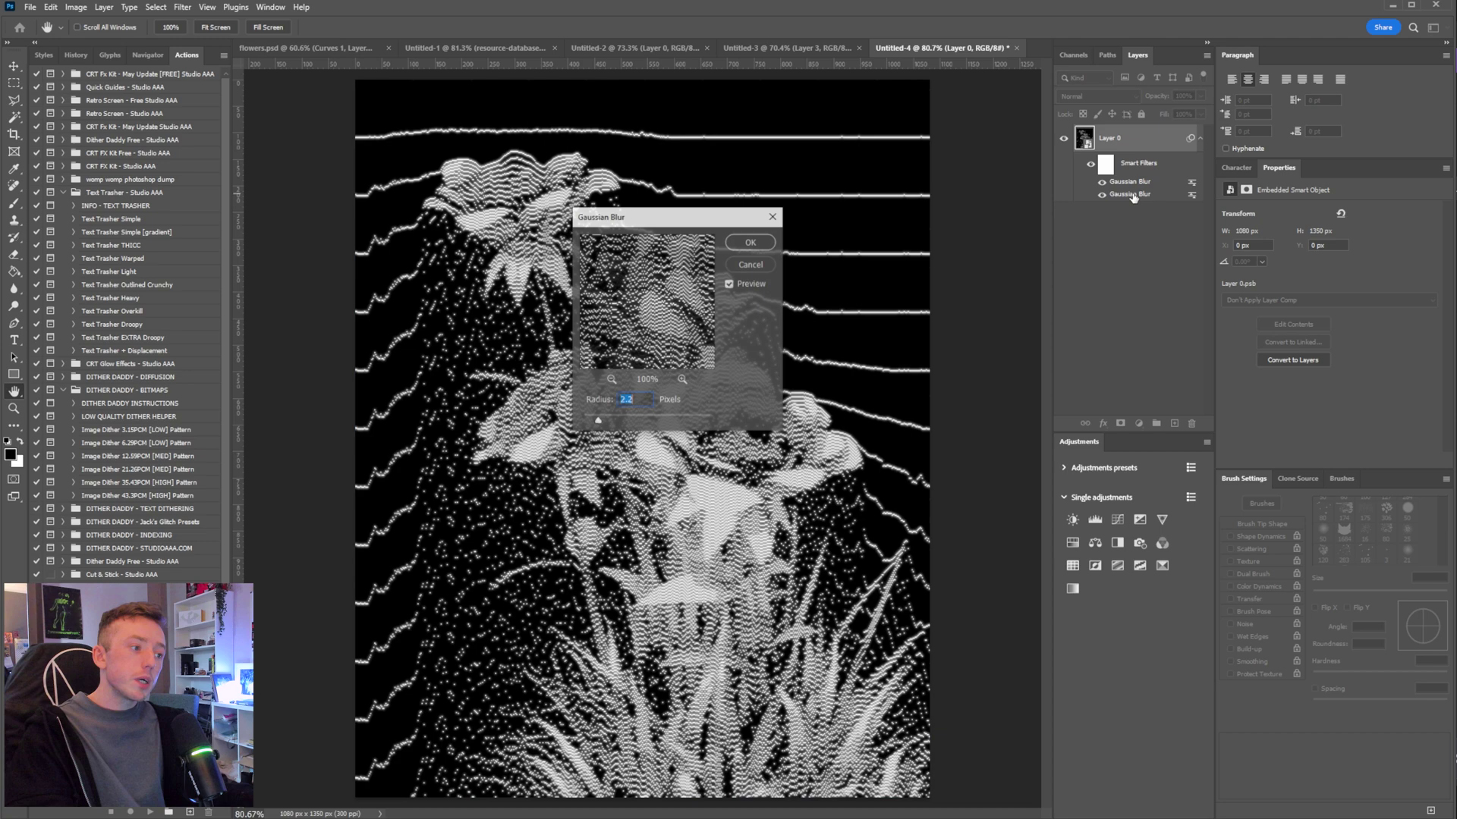
{"action": "left_click_drag", "start_coordinate": [666, 417], "coordinate": [613, 423]}
{"action": "left_click", "coordinate": [750, 242]}
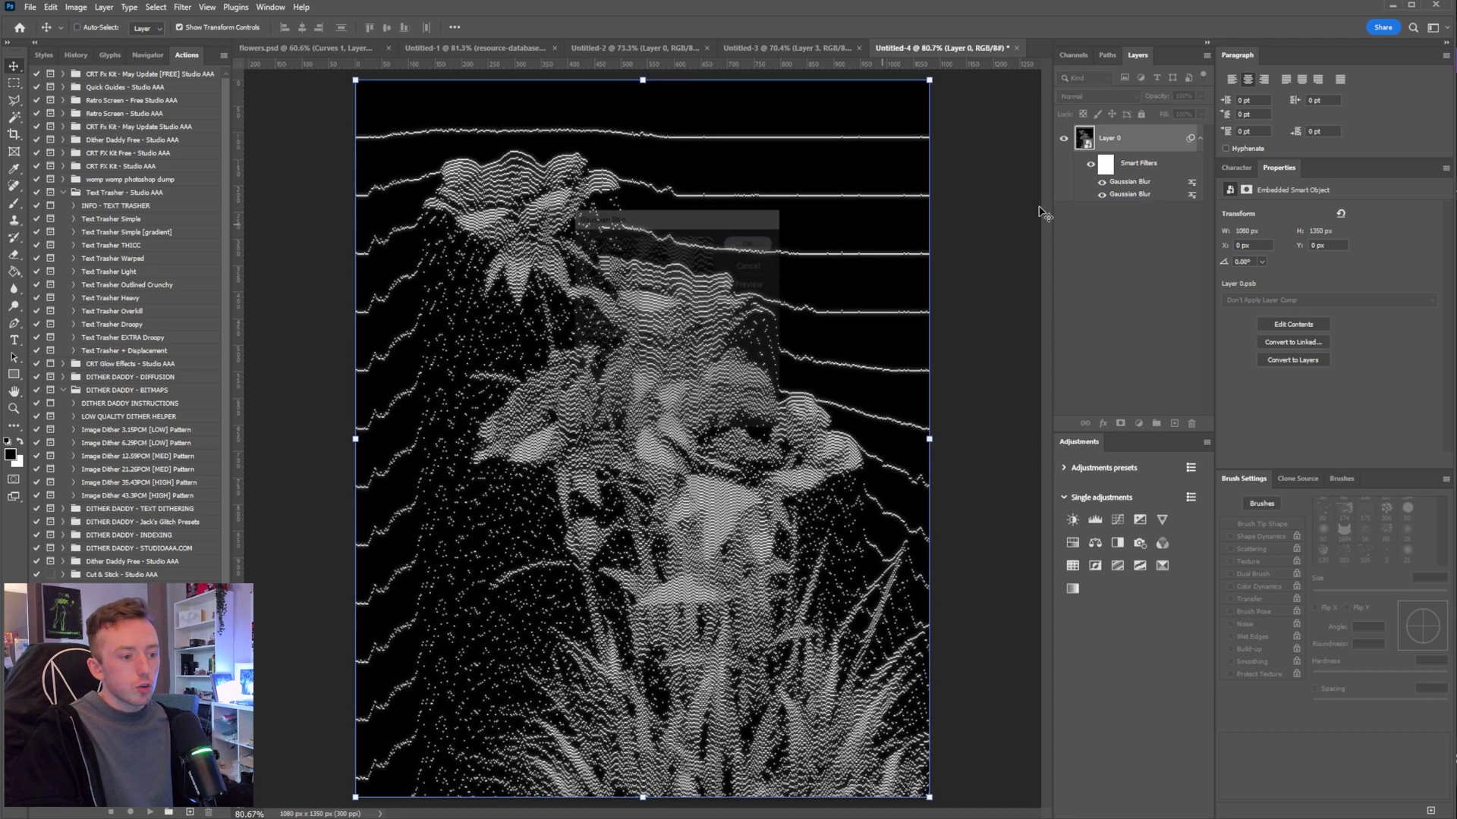
{"action": "double_click", "coordinate": [1121, 184]}
{"action": "key", "text": "Escape"}
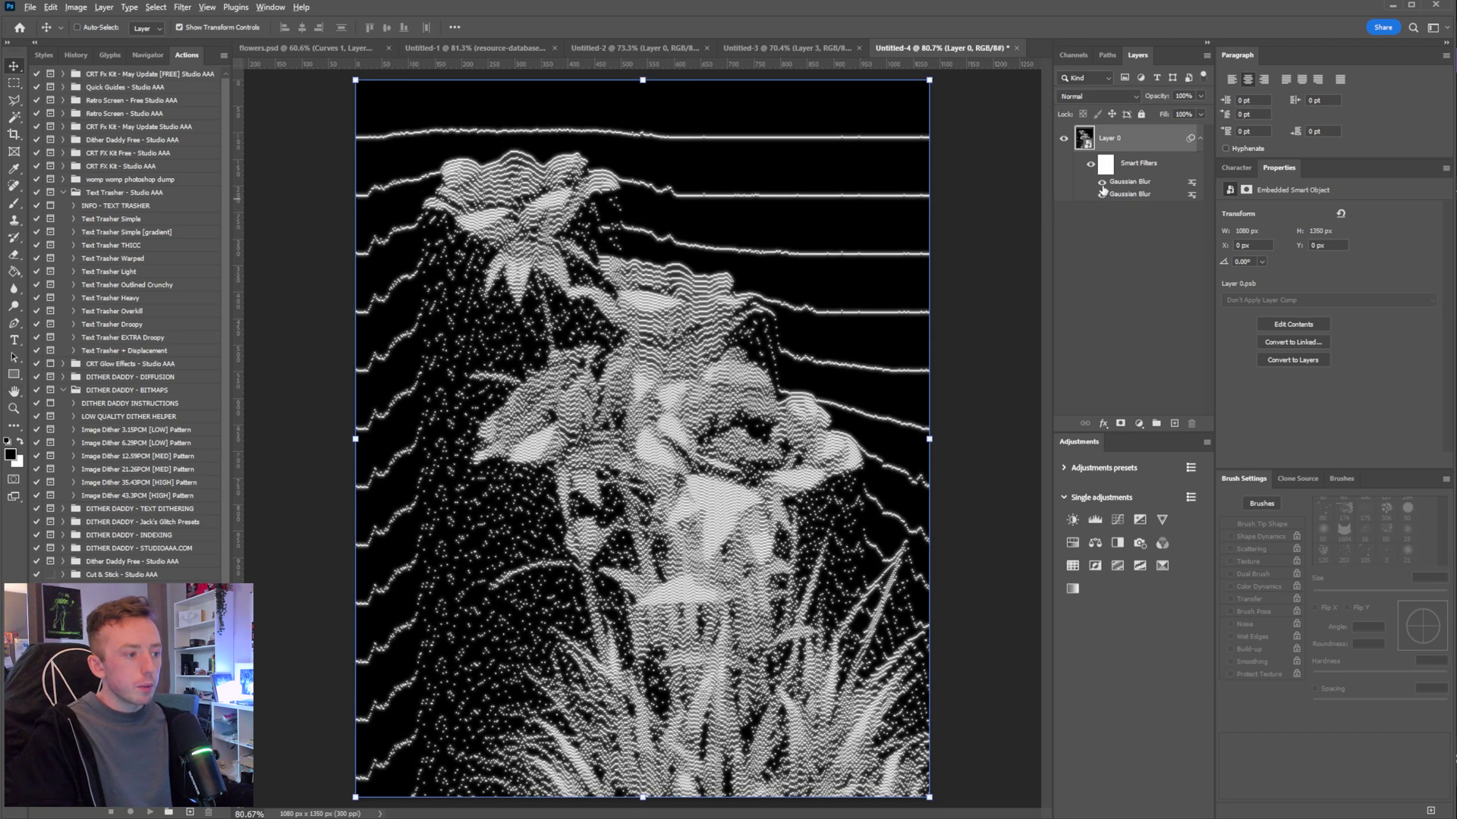
- Add a third Gaussian Blur at radius 69.7, blended in Screen at 33% opacity
{"action": "left_click_drag", "start_coordinate": [1133, 195], "coordinate": [1138, 207]}
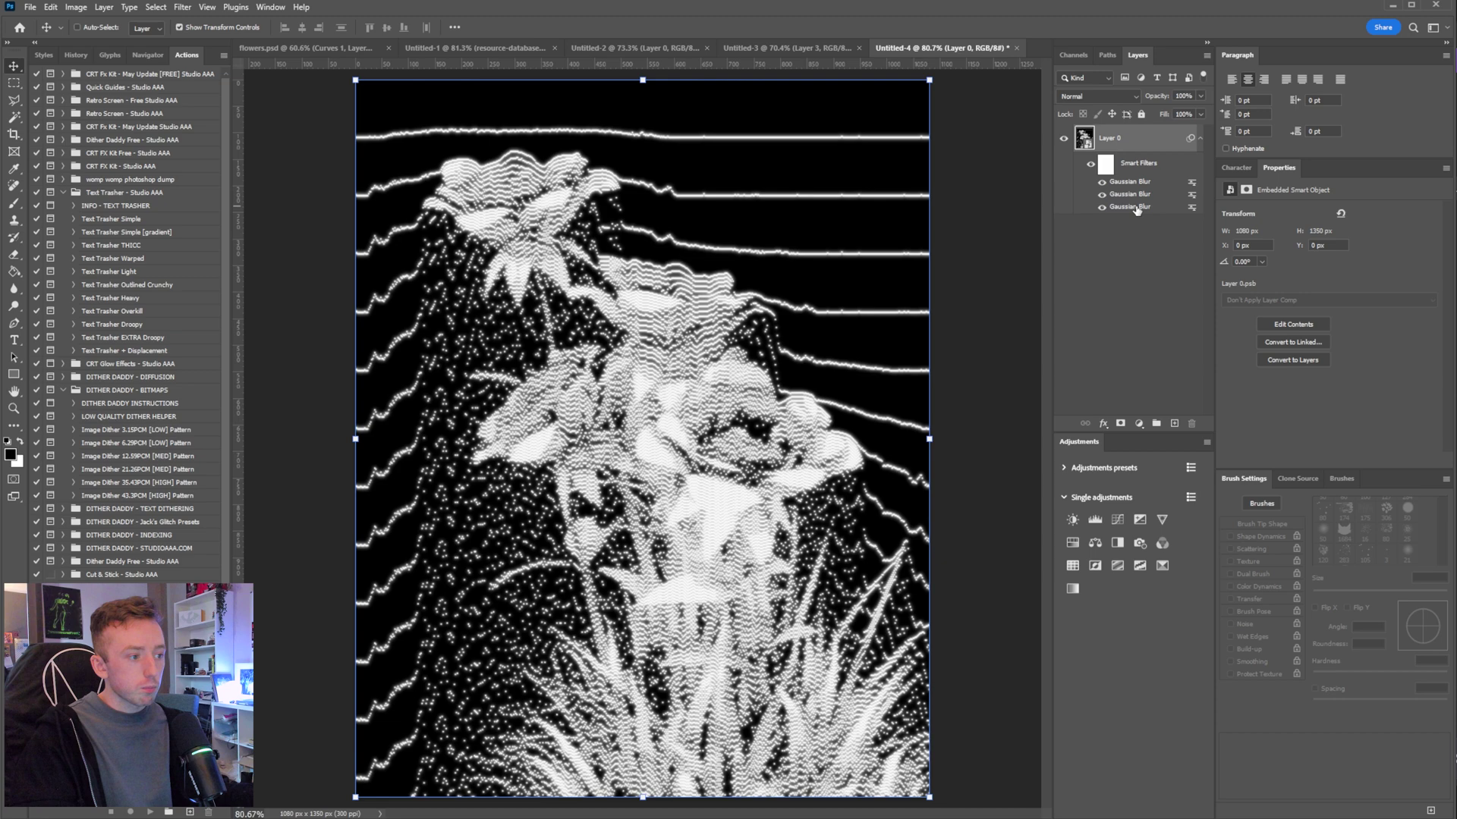
{"action": "double_click", "coordinate": [1134, 208]}
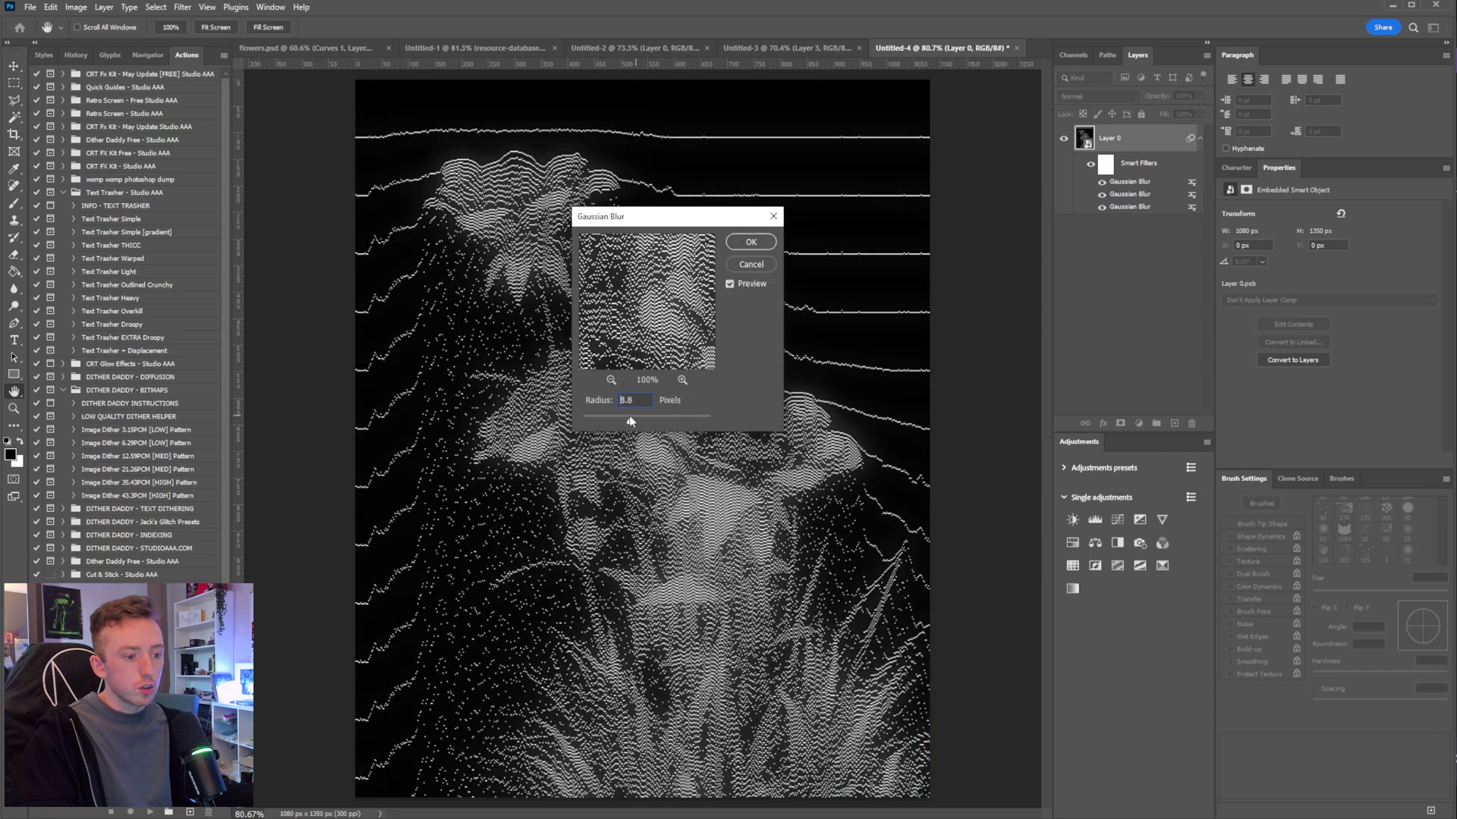
{"action": "key", "text": "Return"}
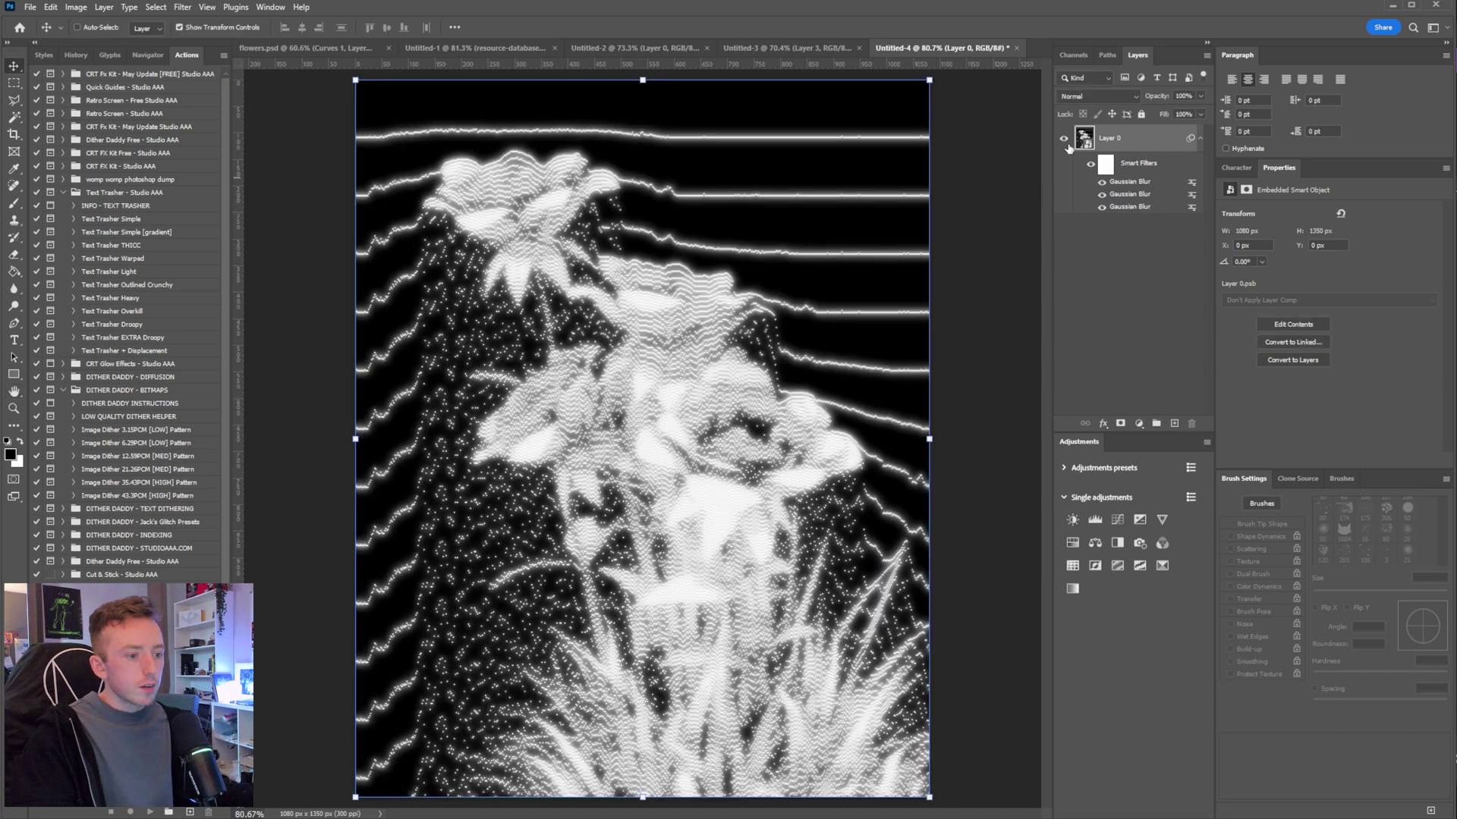
{"action": "double_click", "coordinate": [1192, 209]}
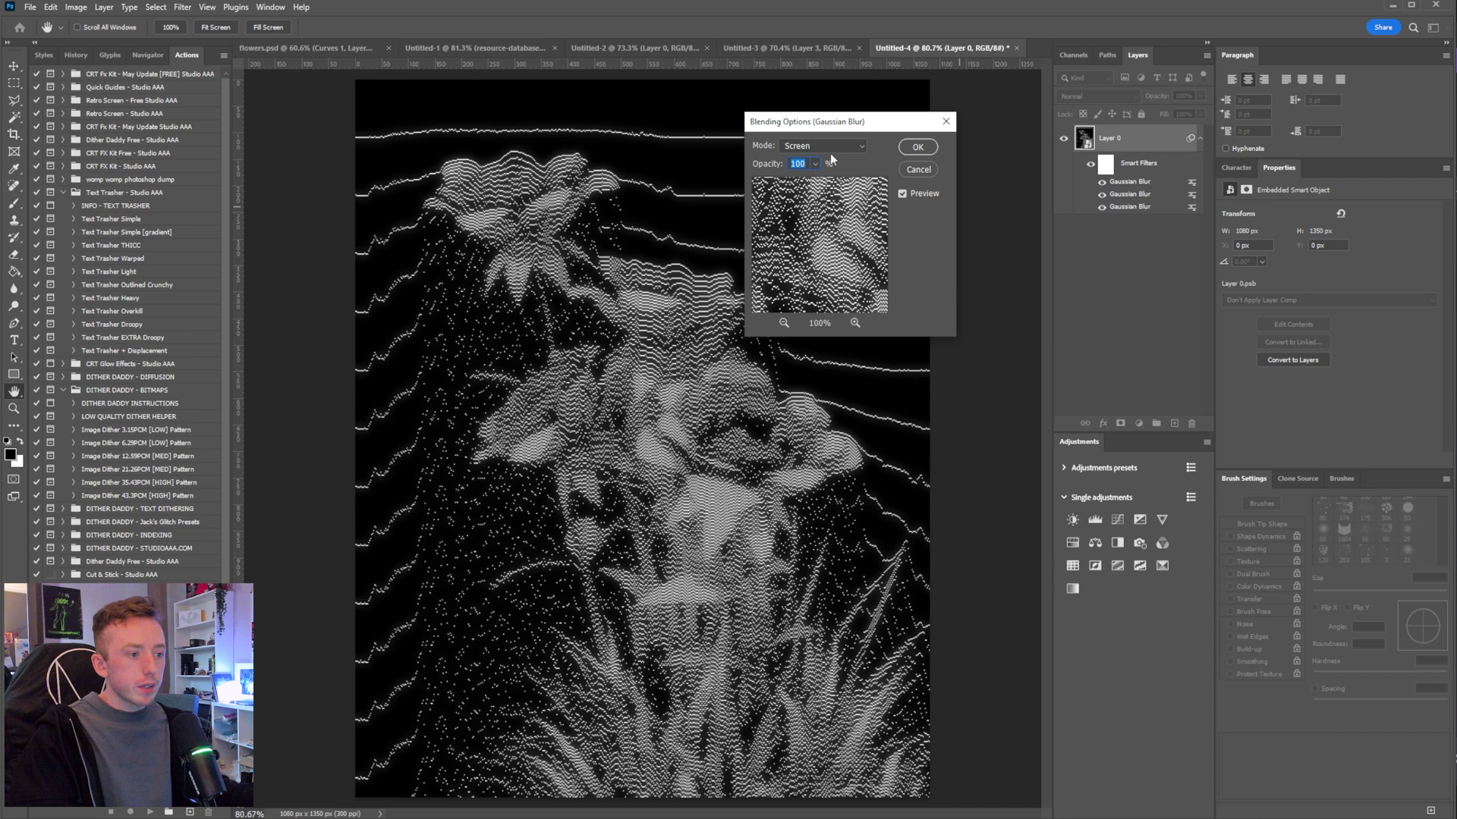
{"action": "left_click_drag", "start_coordinate": [812, 163], "coordinate": [863, 163]}
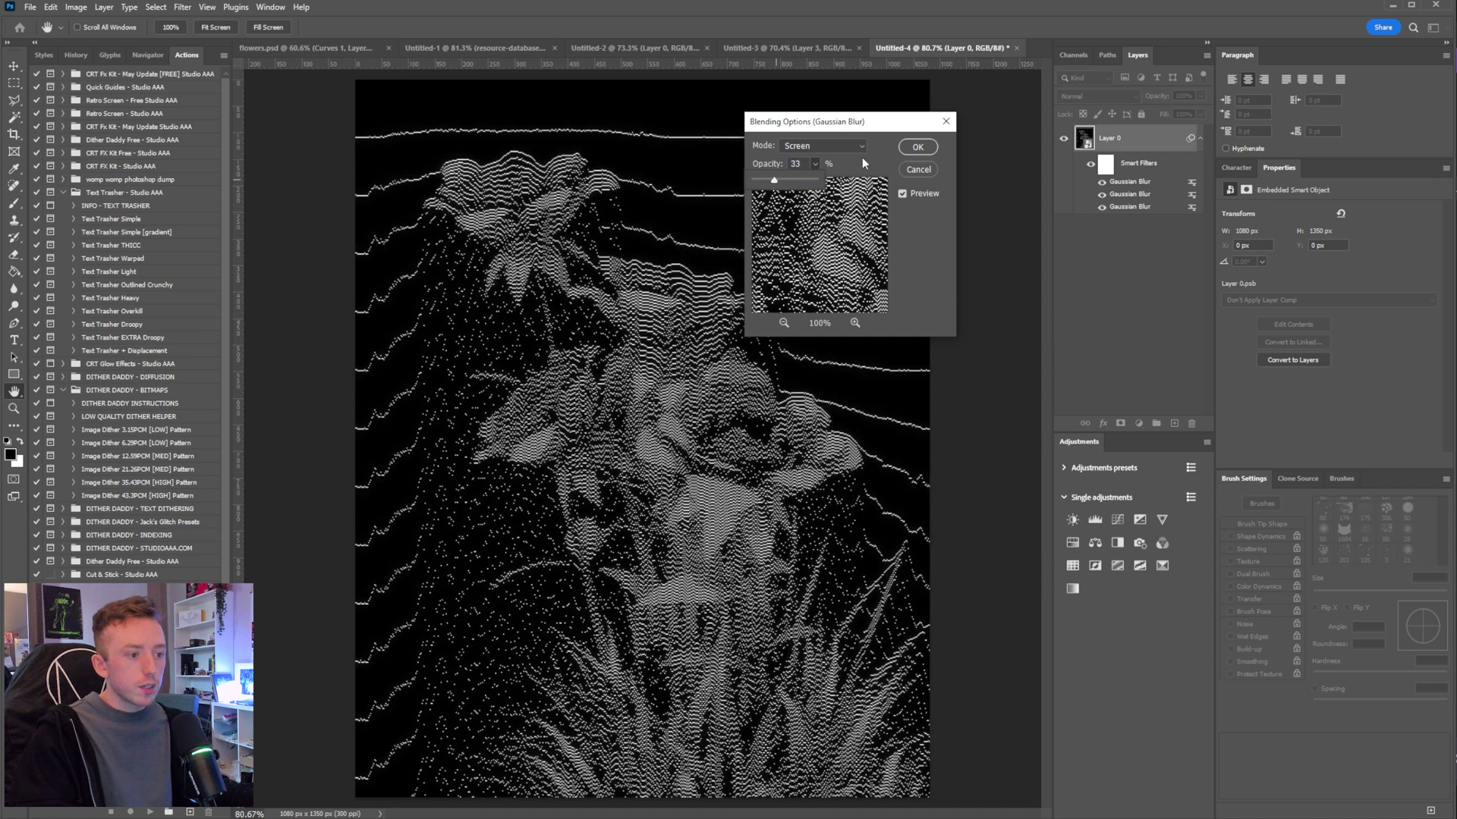
{"action": "left_click", "coordinate": [917, 147]}
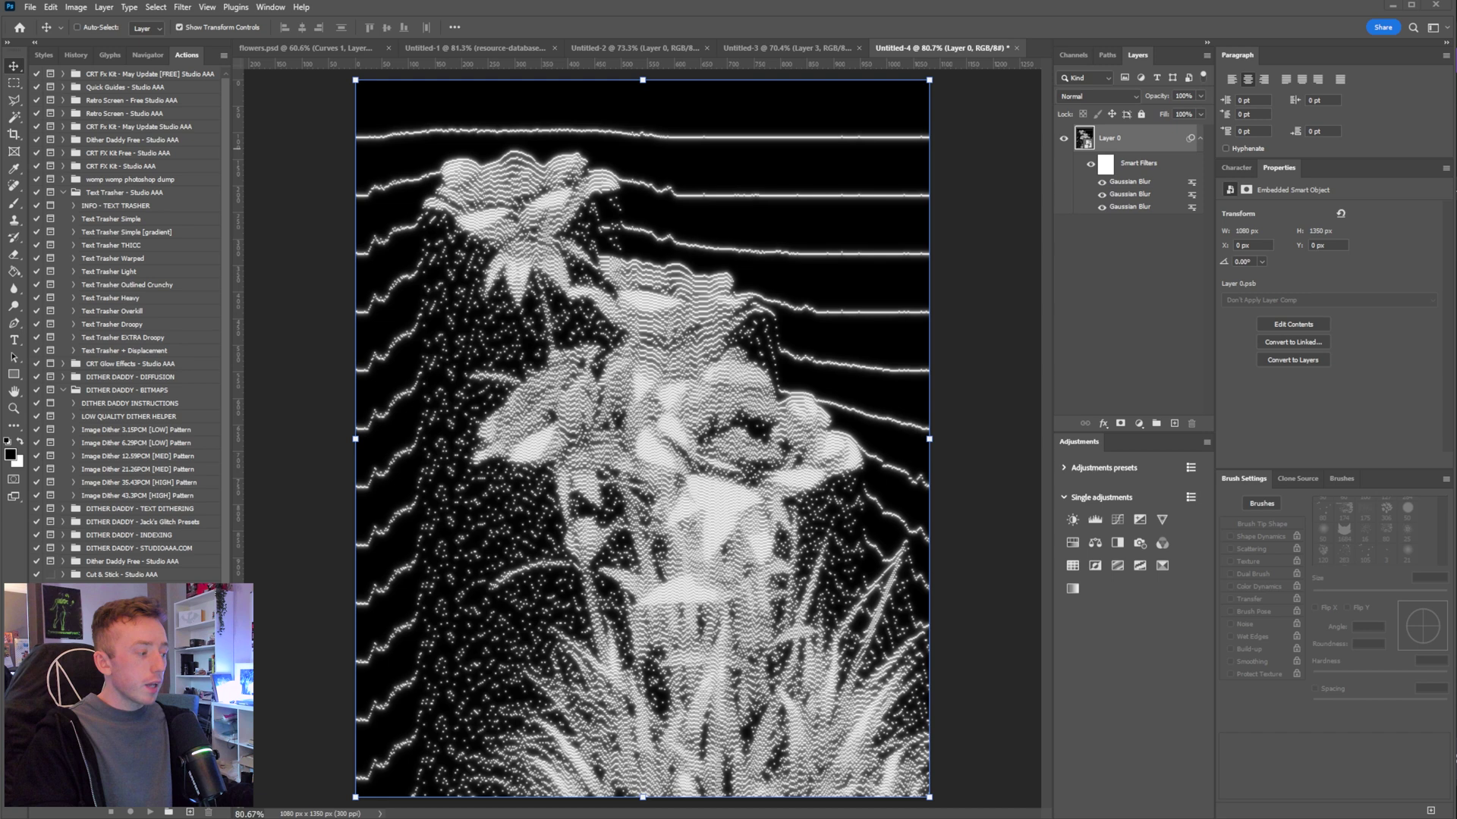
- Place the colourful flower photo above Layer 0 and give it a heavy Gaussian Blur
{"action": "left_click_drag", "start_coordinate": [1159, 329], "coordinate": [642, 334]}
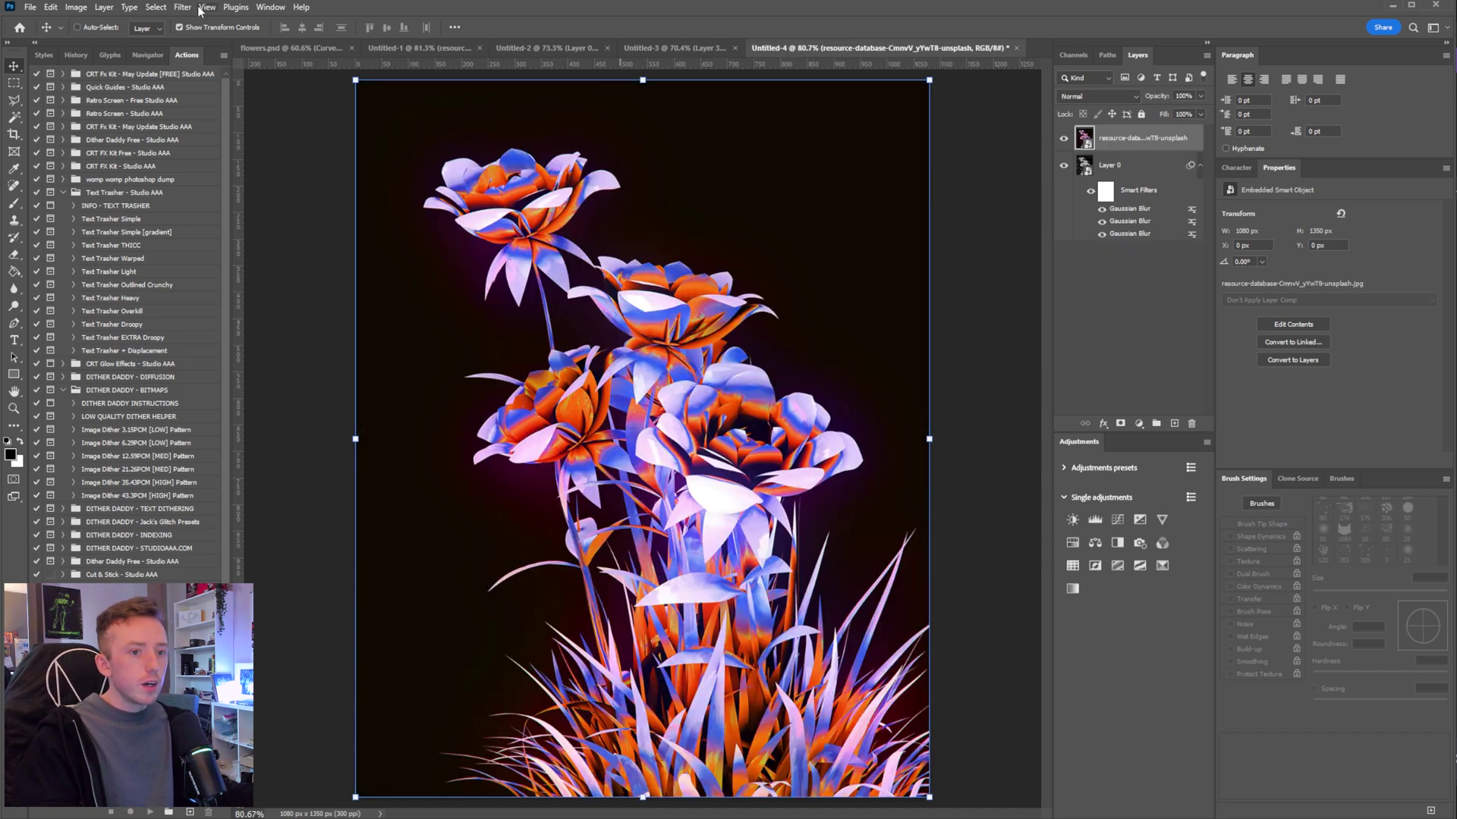
{"action": "left_click", "coordinate": [184, 7]}
{"action": "mouse_move", "coordinate": [273, 182]}
{"action": "left_click", "coordinate": [372, 218]}
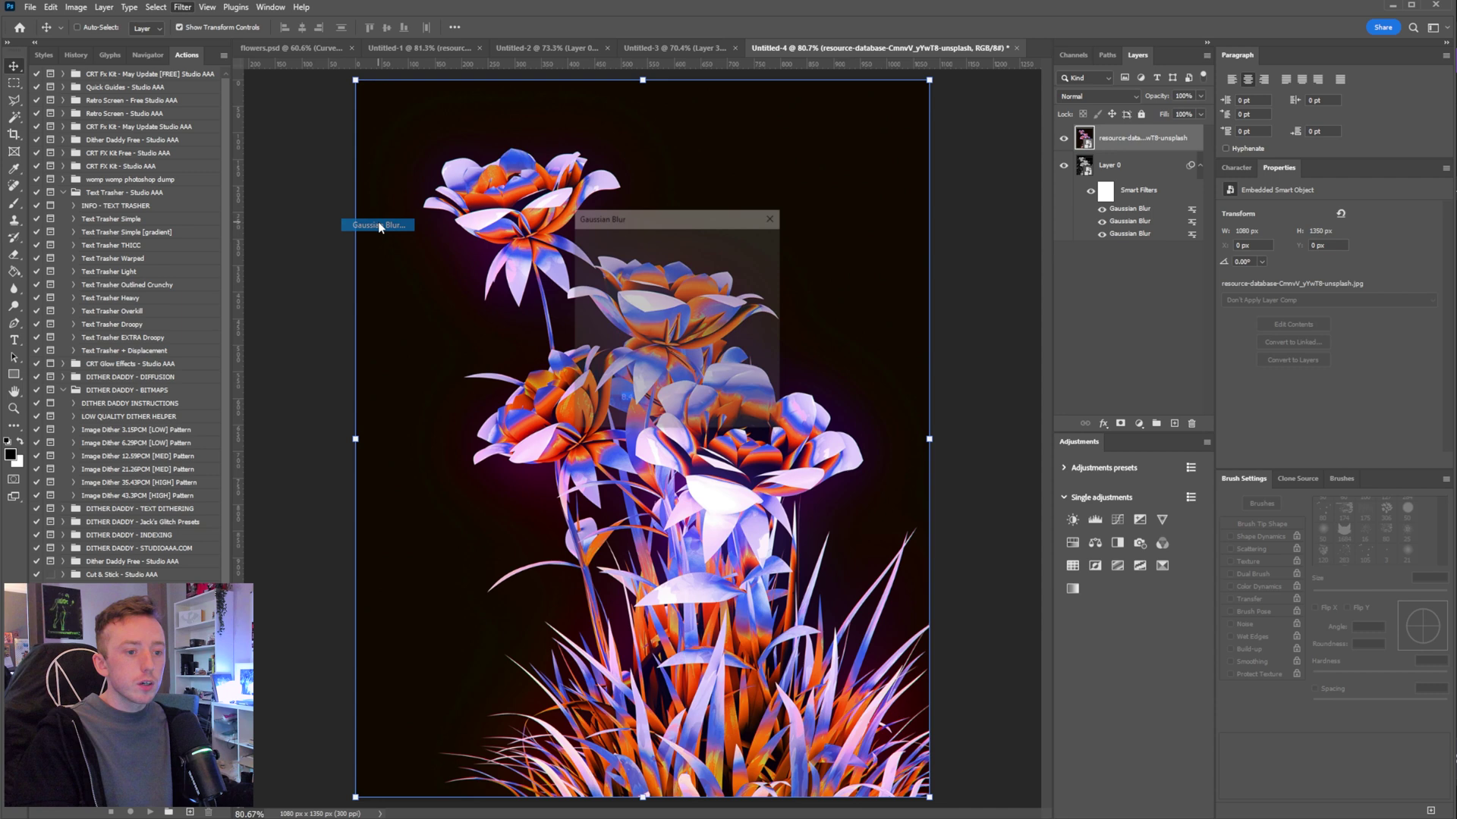
{"action": "left_click", "coordinate": [751, 243]}
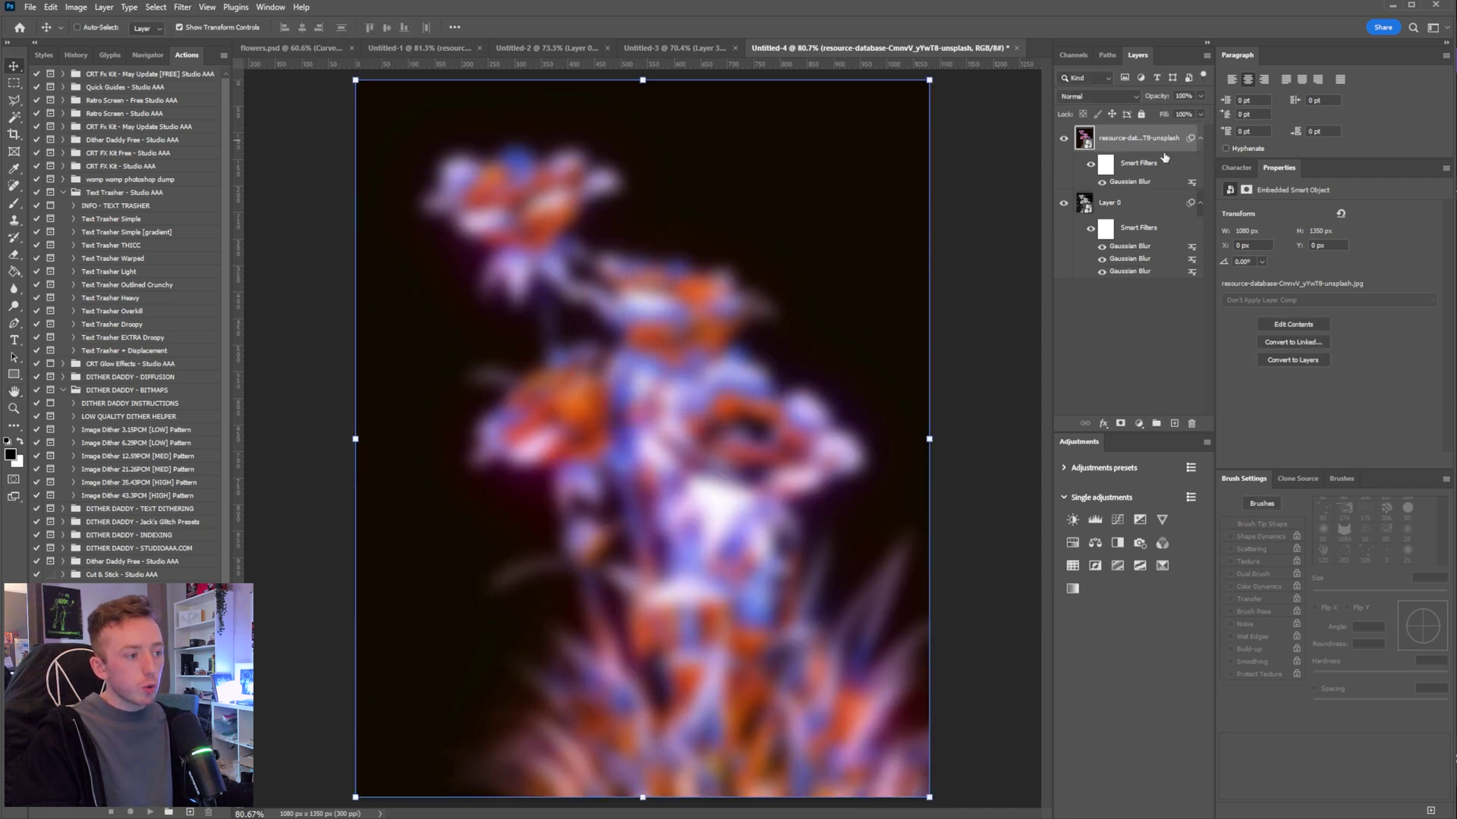
- Add a Hue/Saturation layer at the top with Saturation raised to +49
{"action": "left_click", "coordinate": [1072, 543]}
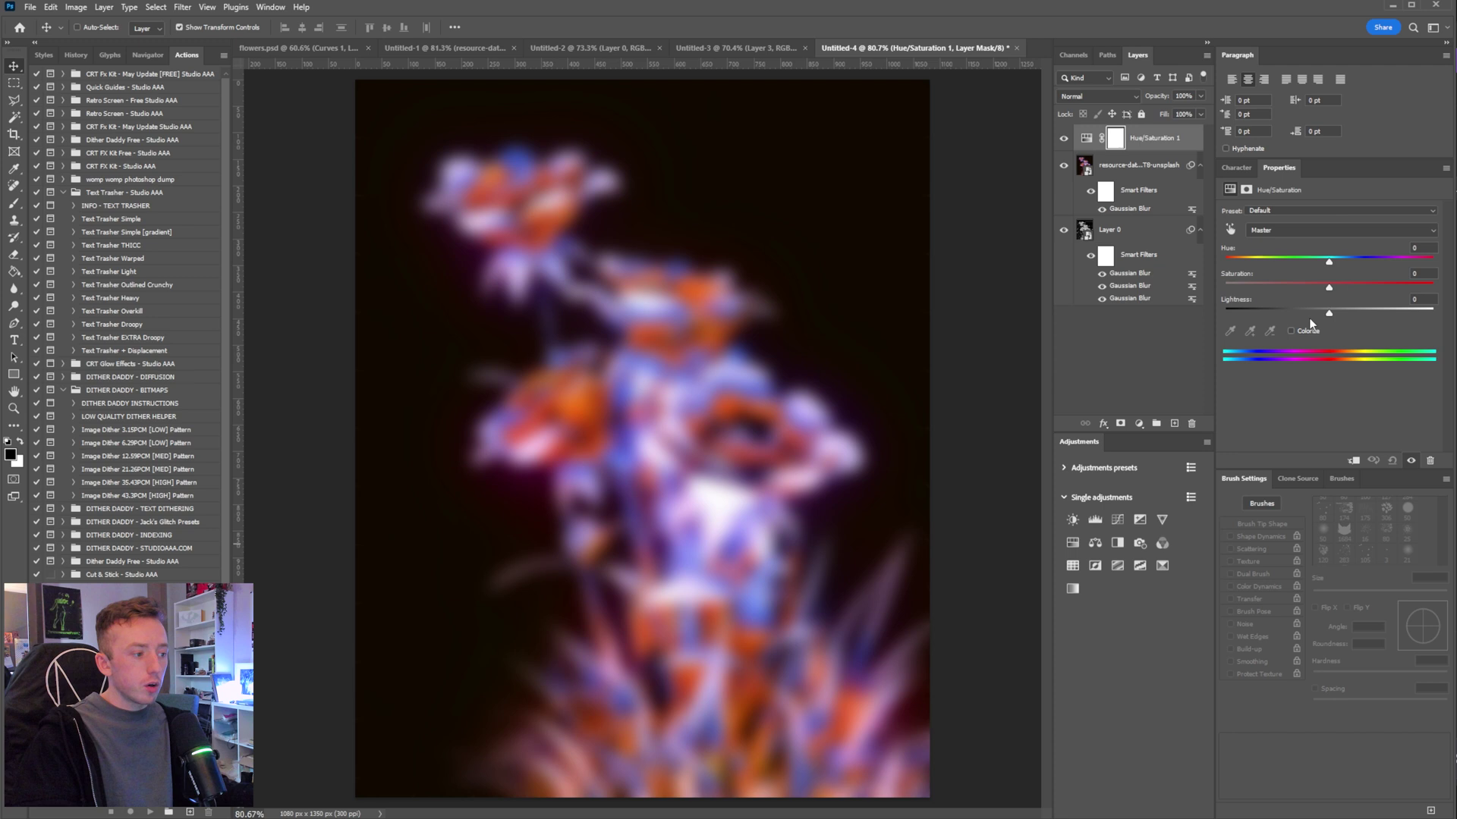
{"action": "left_click_drag", "start_coordinate": [1329, 286], "coordinate": [1386, 289]}
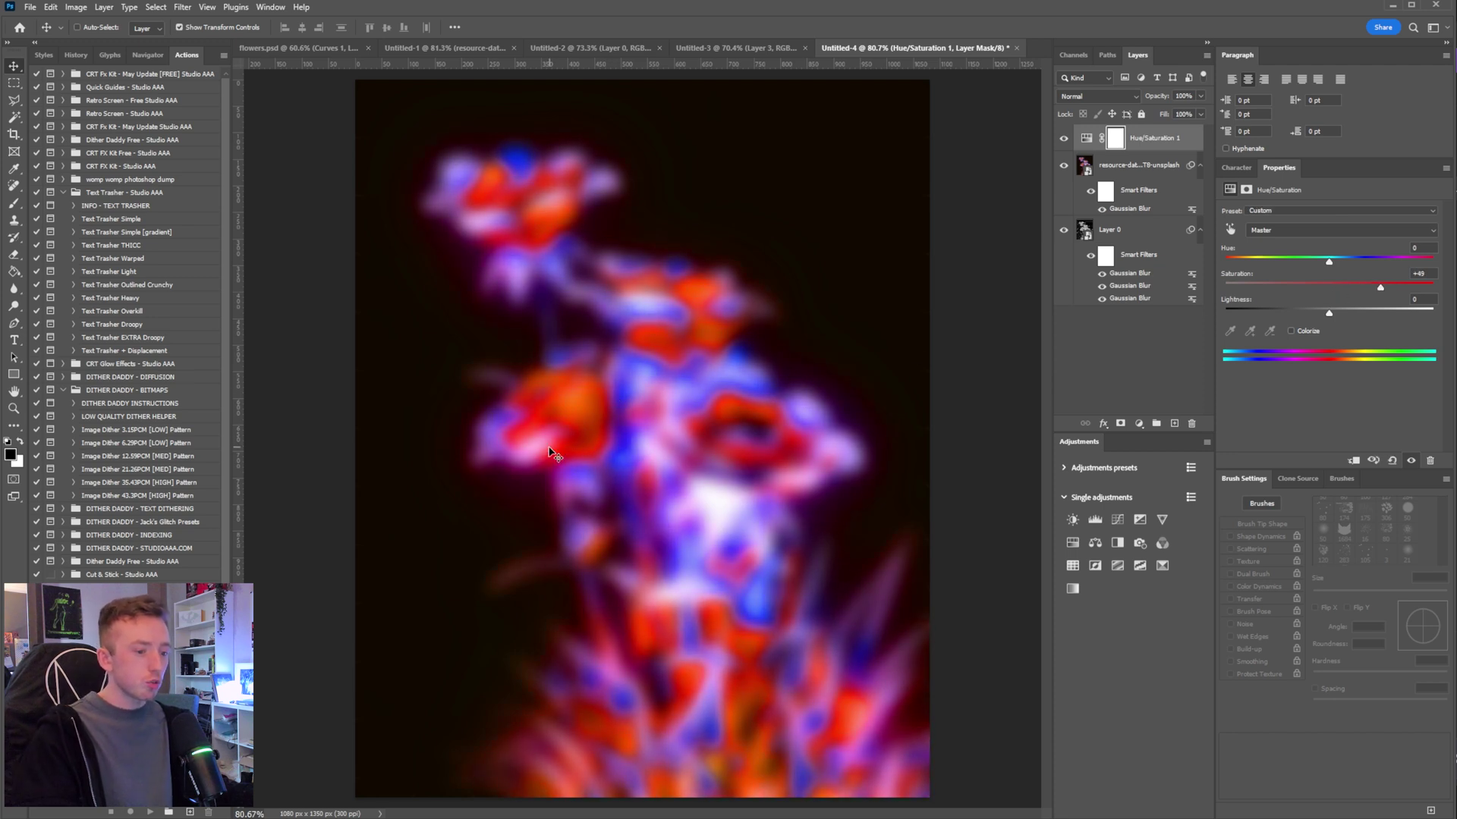
{"action": "left_click", "coordinate": [1138, 163]}
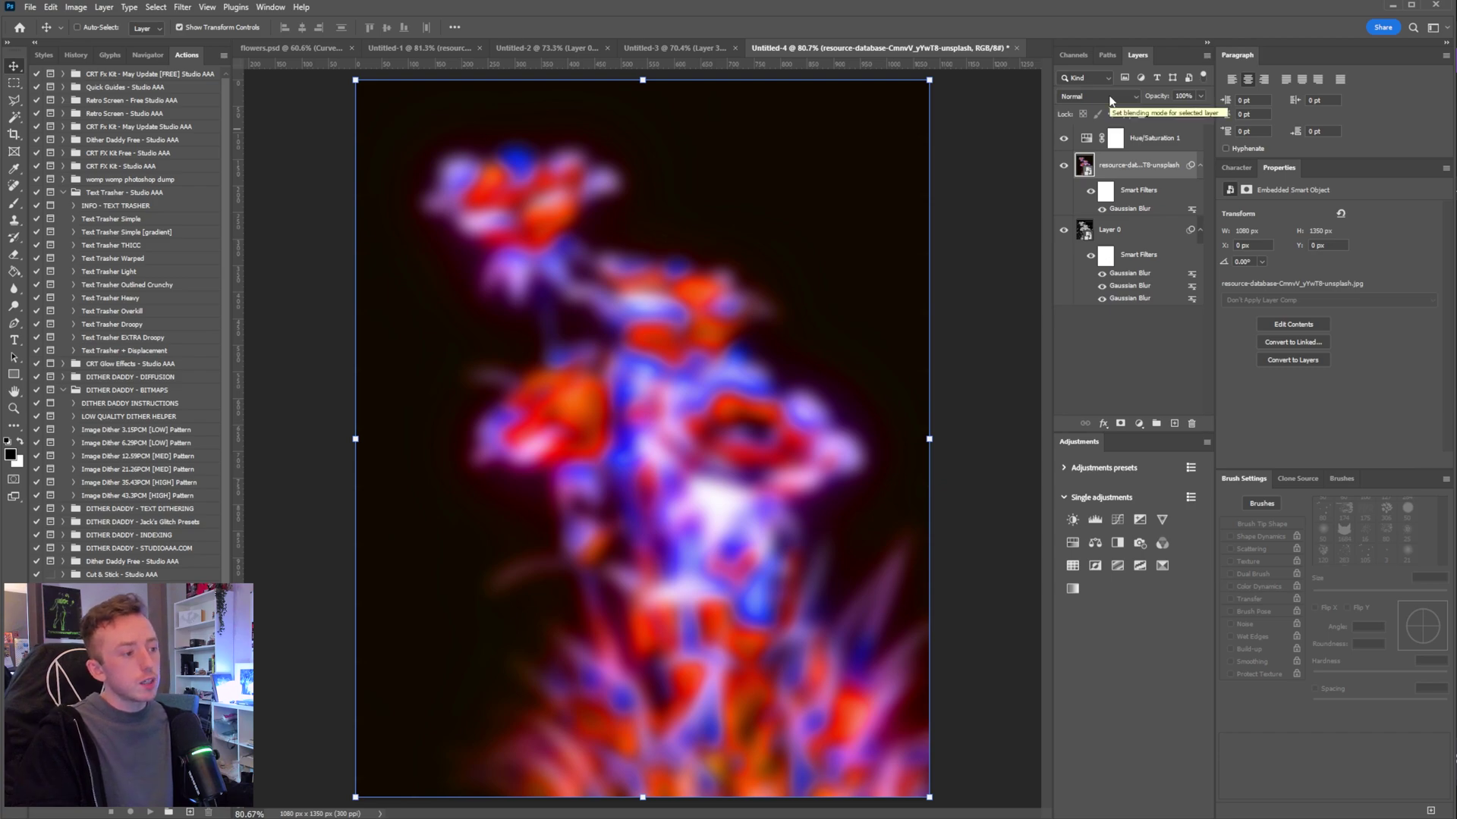
- Blend the photo in Color mode, max Saturation at +100, and cut the photo's blur to 3.7
{"action": "left_click", "coordinate": [1110, 97]}
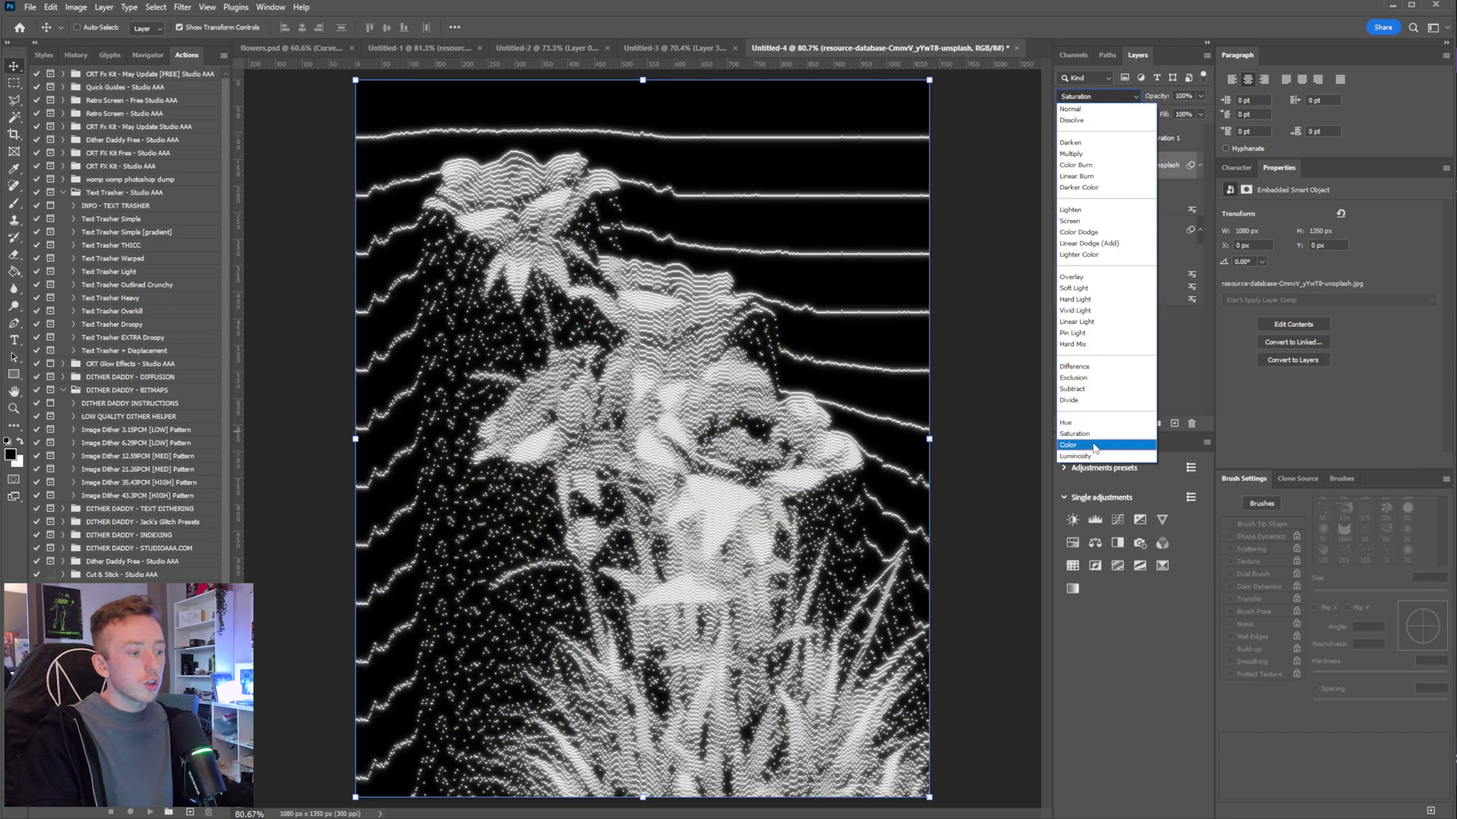
{"action": "left_click", "coordinate": [1094, 446]}
{"action": "left_click", "coordinate": [1149, 138]}
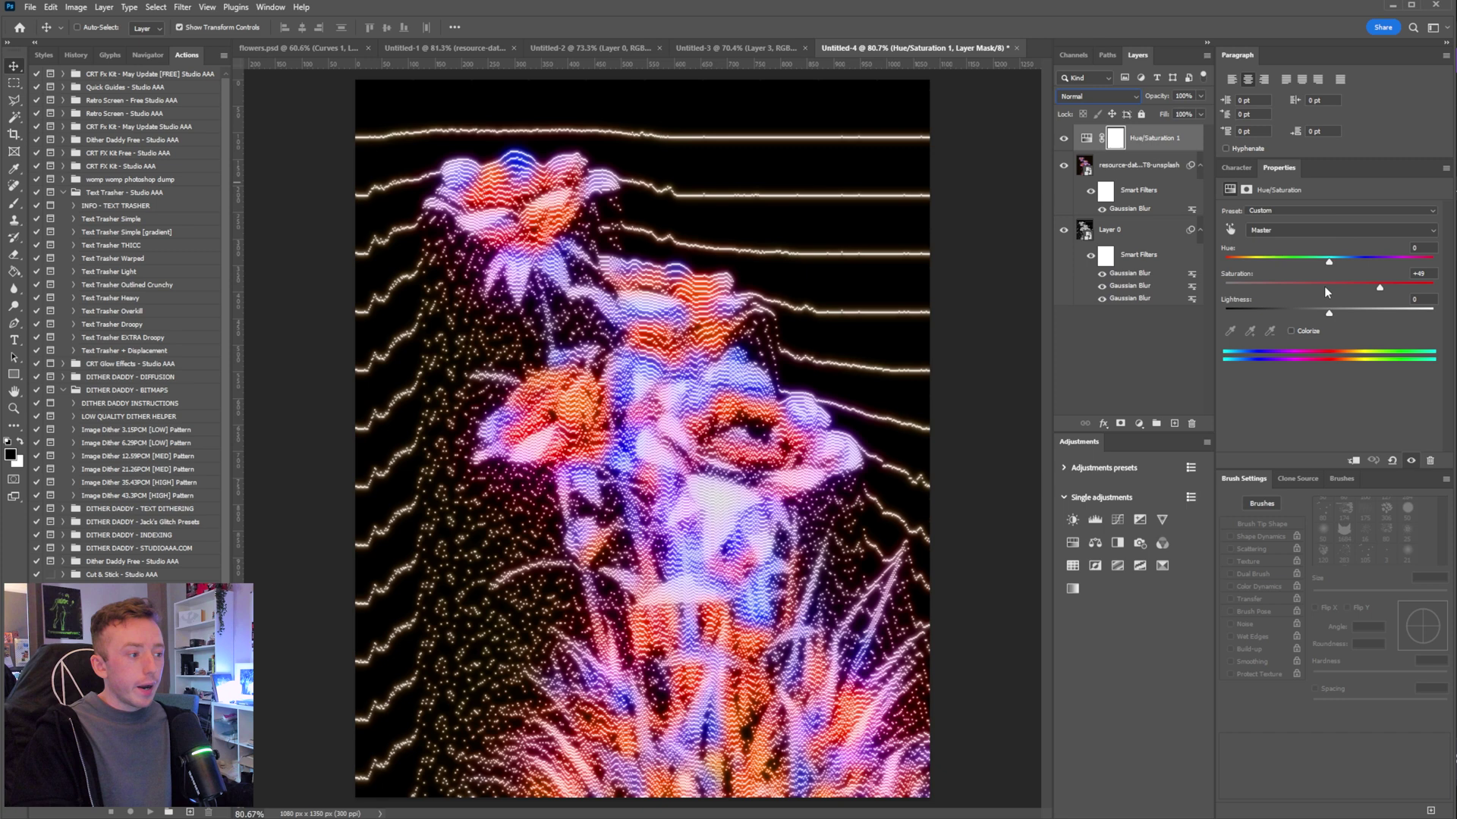
{"action": "left_click_drag", "start_coordinate": [1378, 288], "coordinate": [1433, 288]}
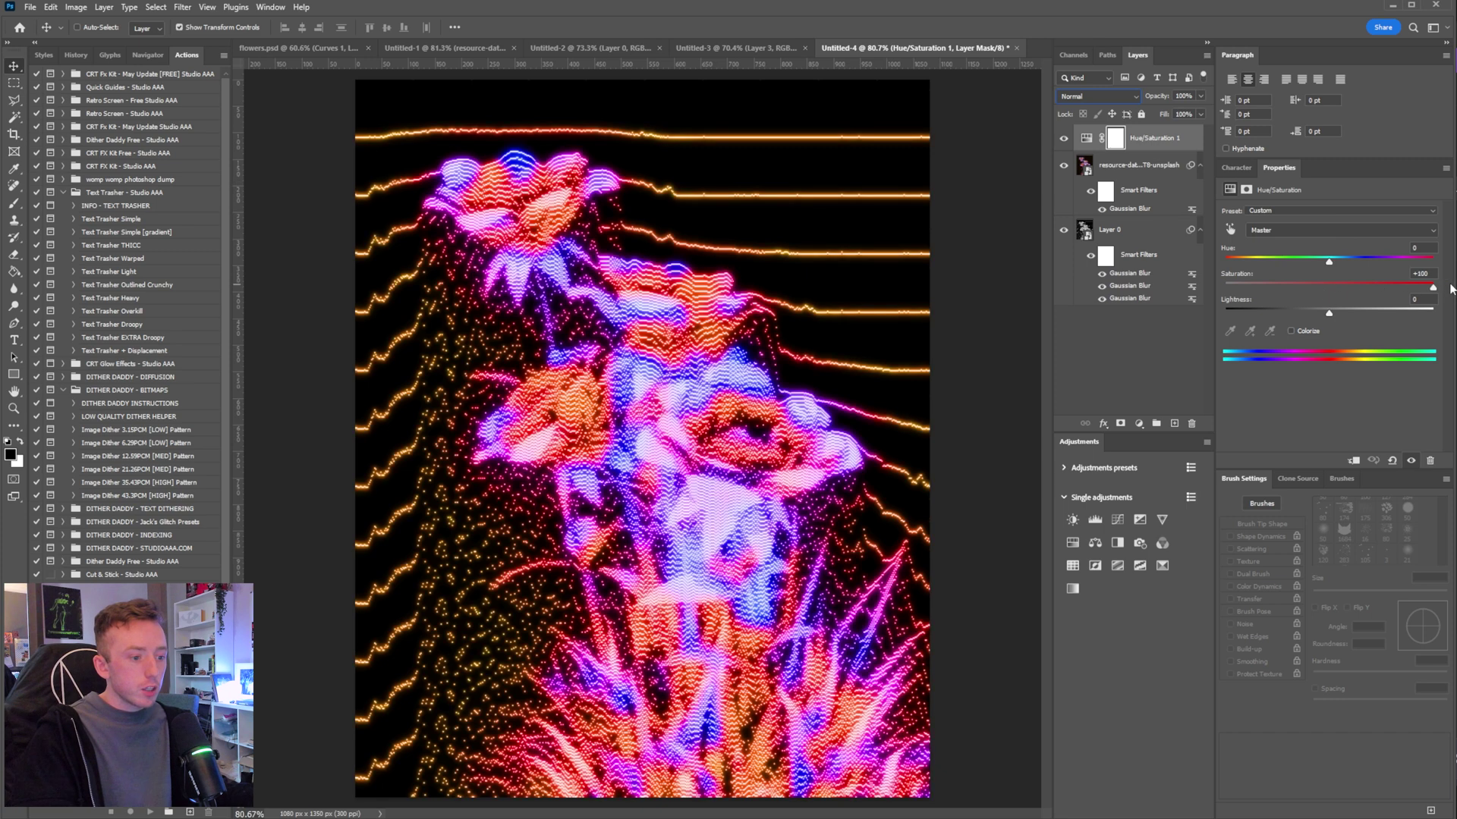
{"action": "double_click", "coordinate": [1134, 208]}
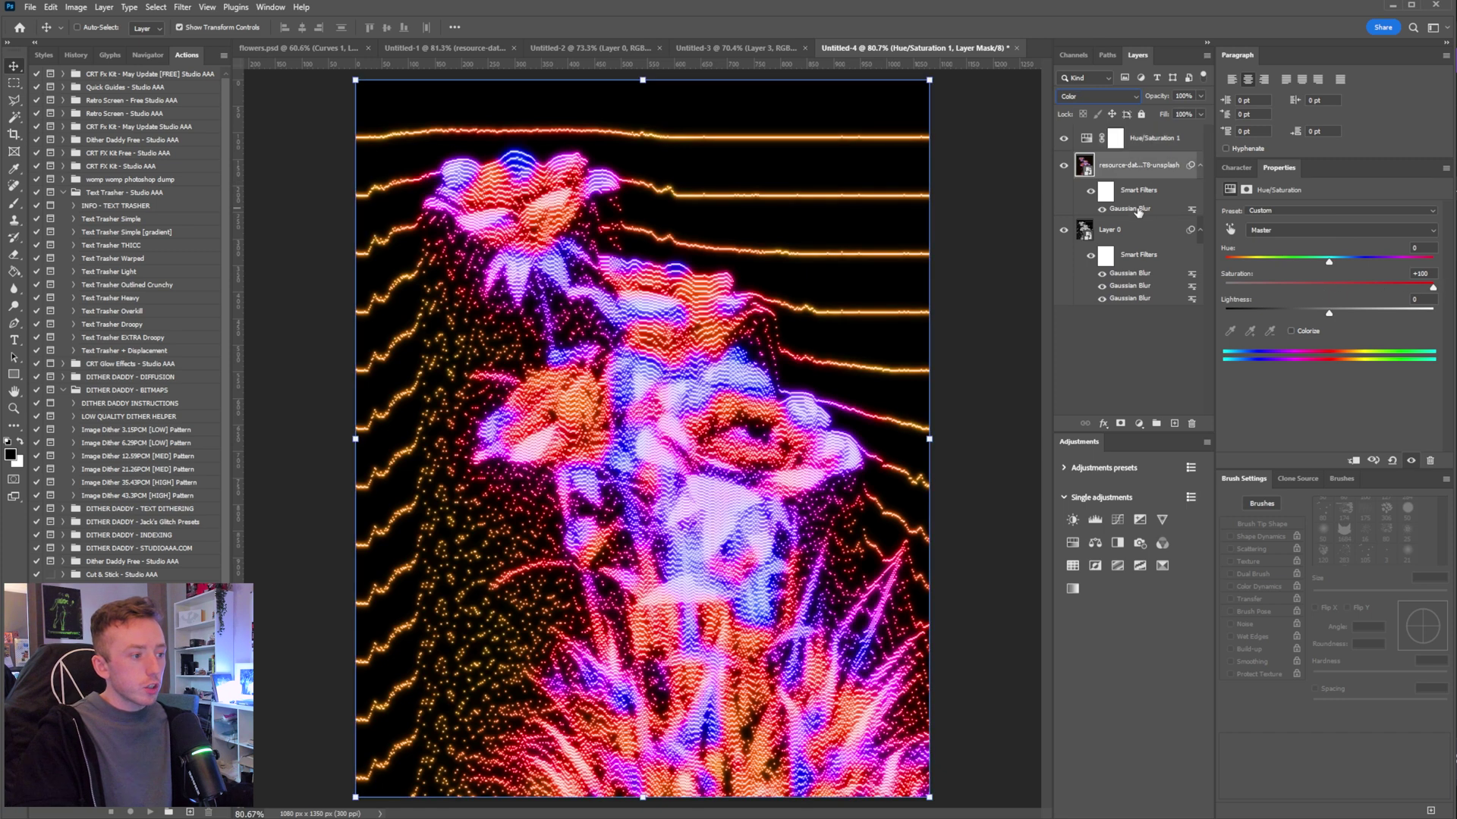
{"action": "mouse_move", "coordinate": [666, 422]}
{"action": "left_mouse_down"}
{"action": "mouse_move", "coordinate": [608, 423]}
{"action": "mouse_move", "coordinate": [644, 424]}
{"action": "left_mouse_up"}
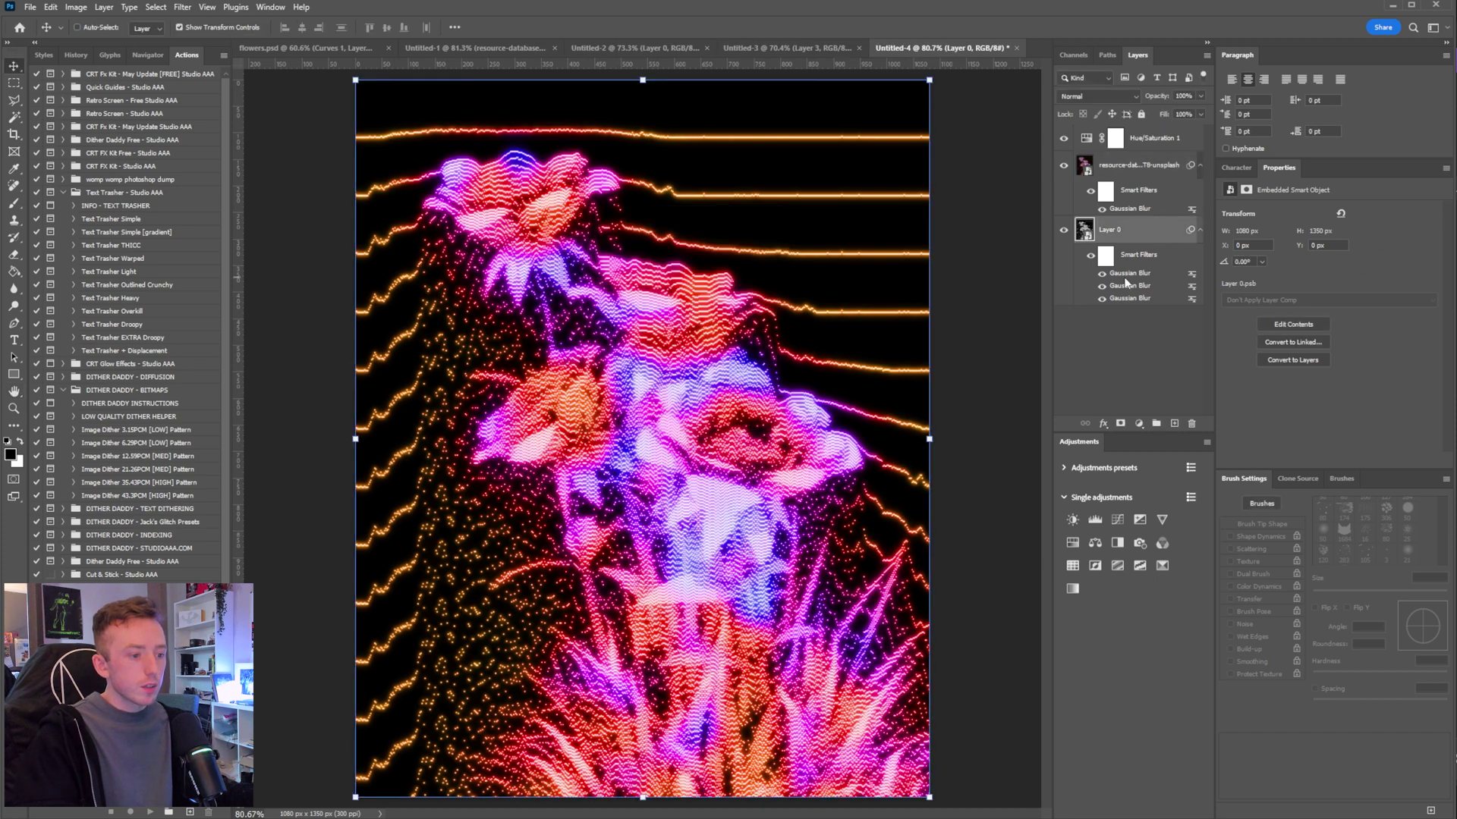
- Reduce the glow blur radius to 6.2 and Layer 0's third blur to 4.3
{"action": "left_click_drag", "start_coordinate": [631, 416], "coordinate": [621, 416]}
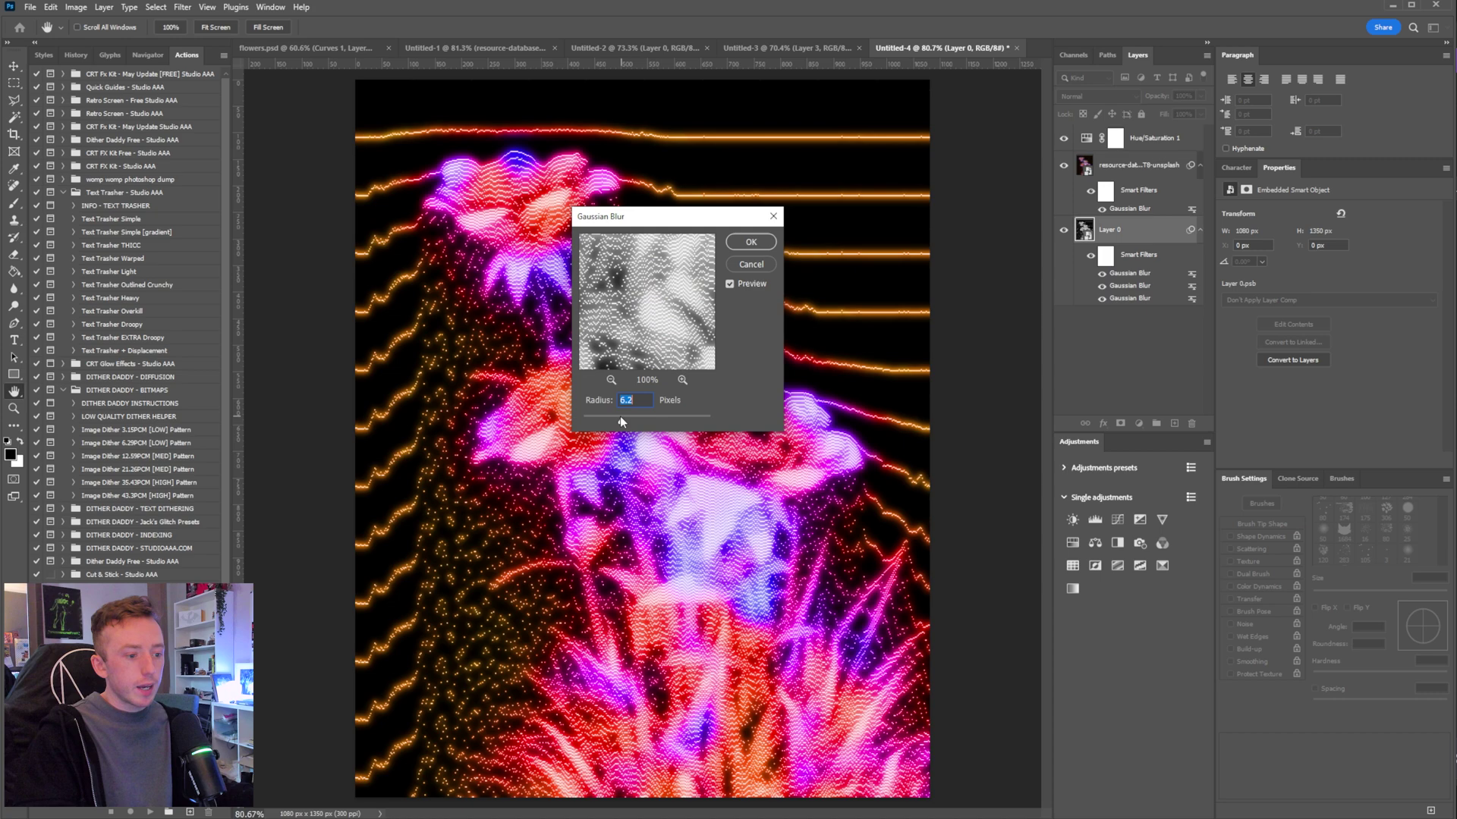
{"action": "left_click", "coordinate": [750, 242]}
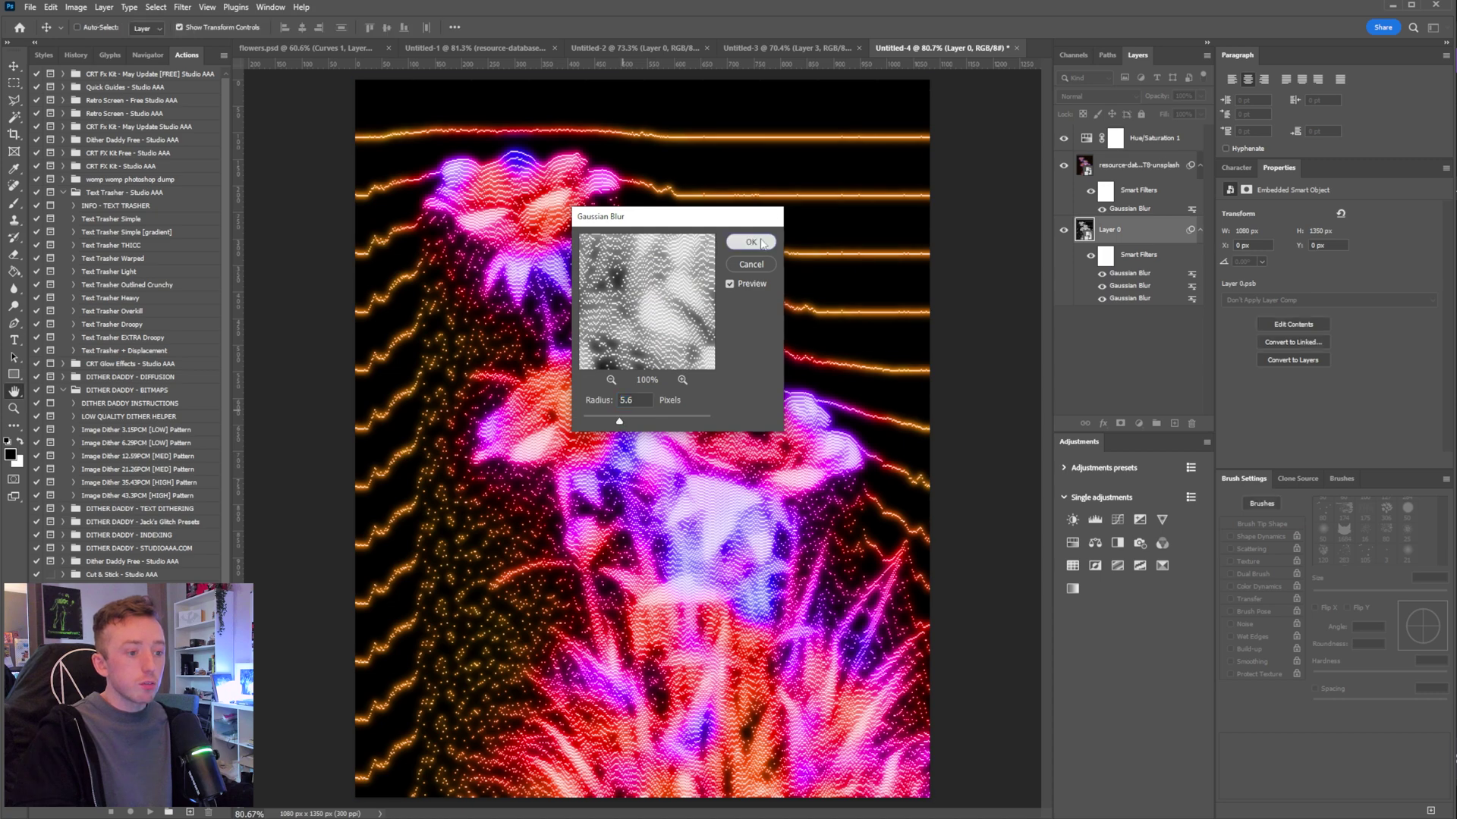
{"action": "double_click", "coordinate": [1135, 286]}
{"action": "left_click_drag", "start_coordinate": [689, 417], "coordinate": [614, 422]}
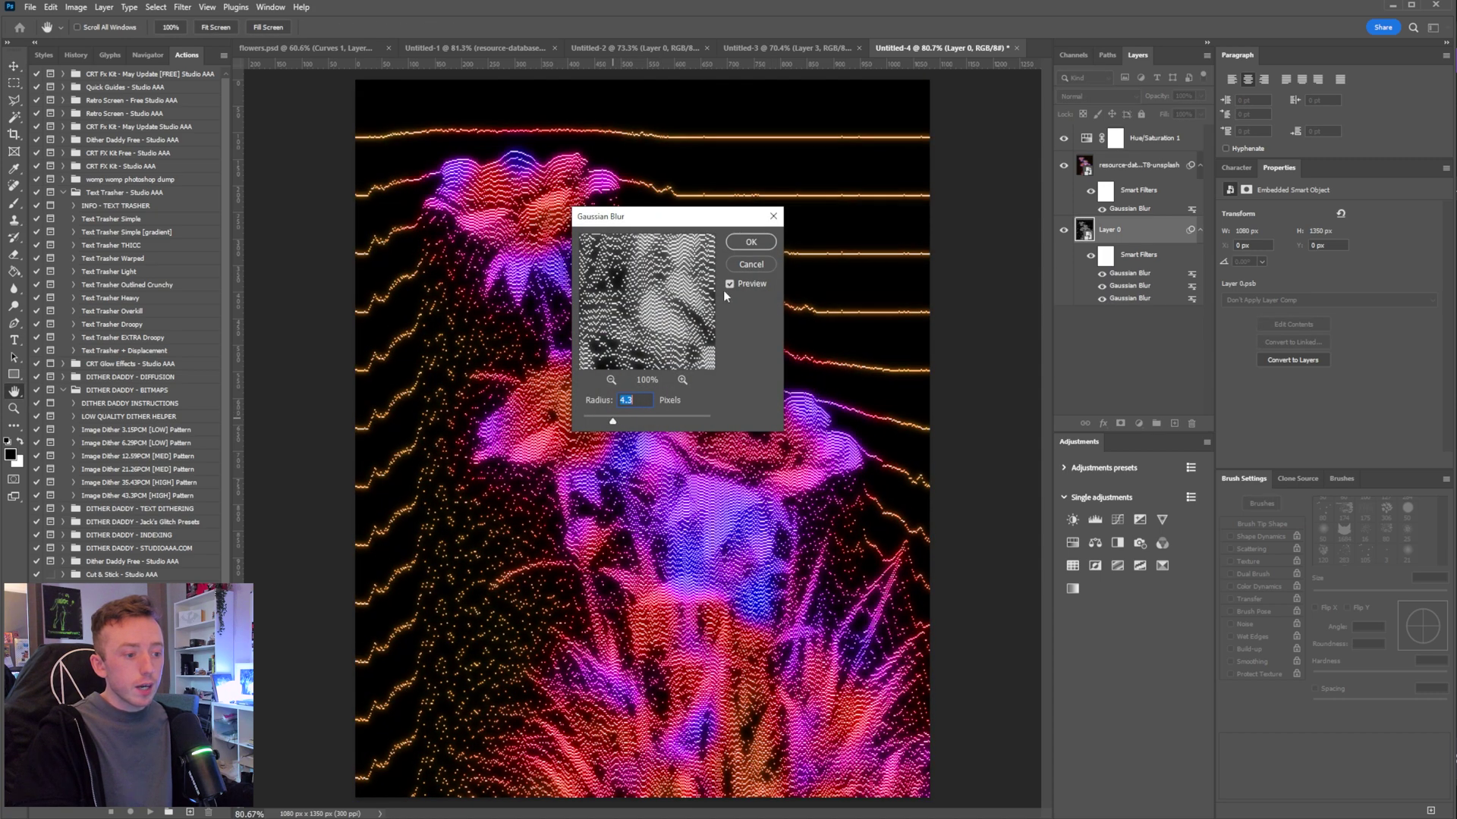
{"action": "key", "text": "Return"}
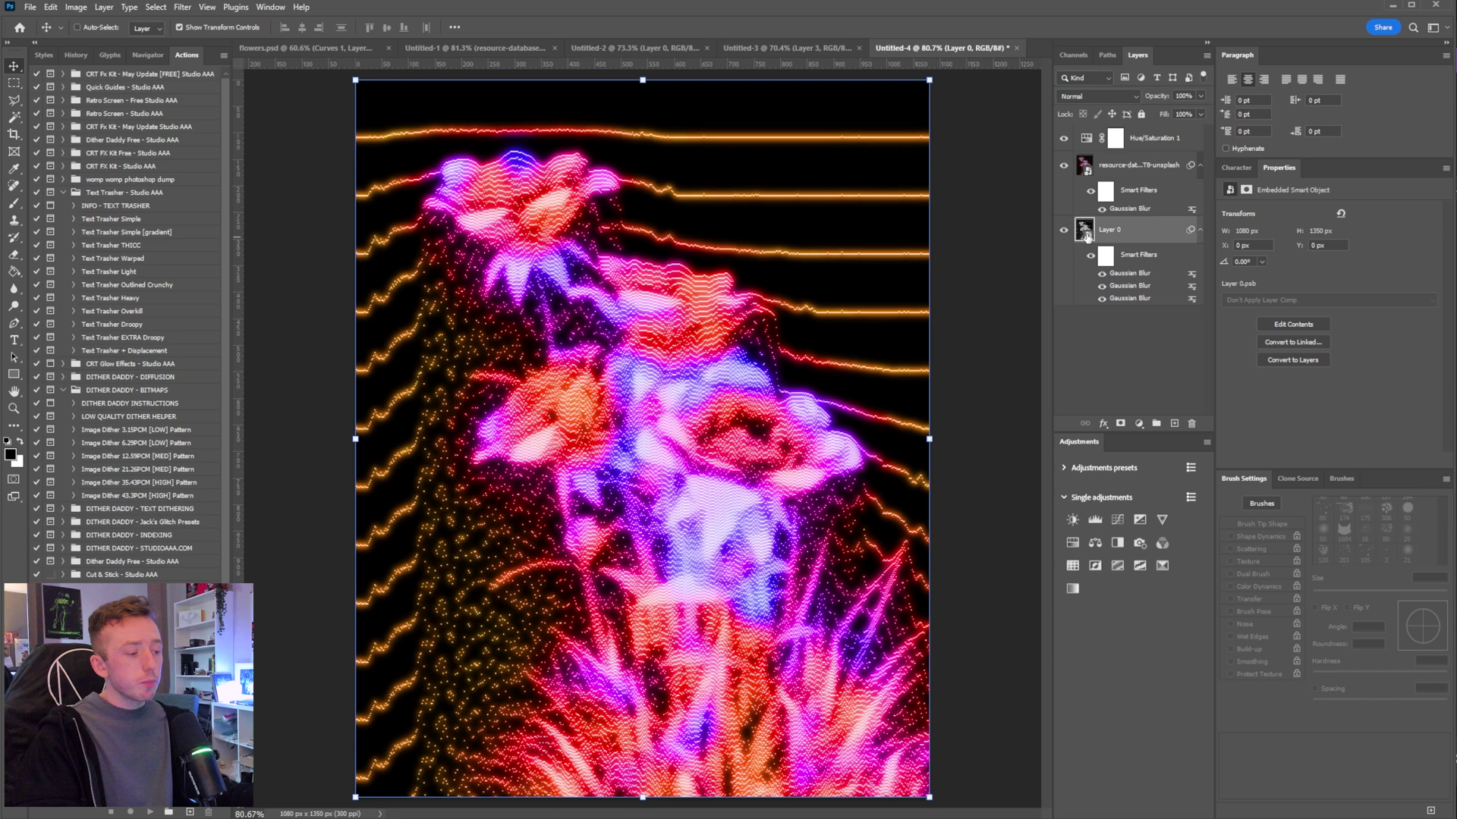
- Inspect the flower smart object with Layer 1 hidden to reveal the rotated lines, then close it
{"action": "double_click", "coordinate": [1085, 233]}
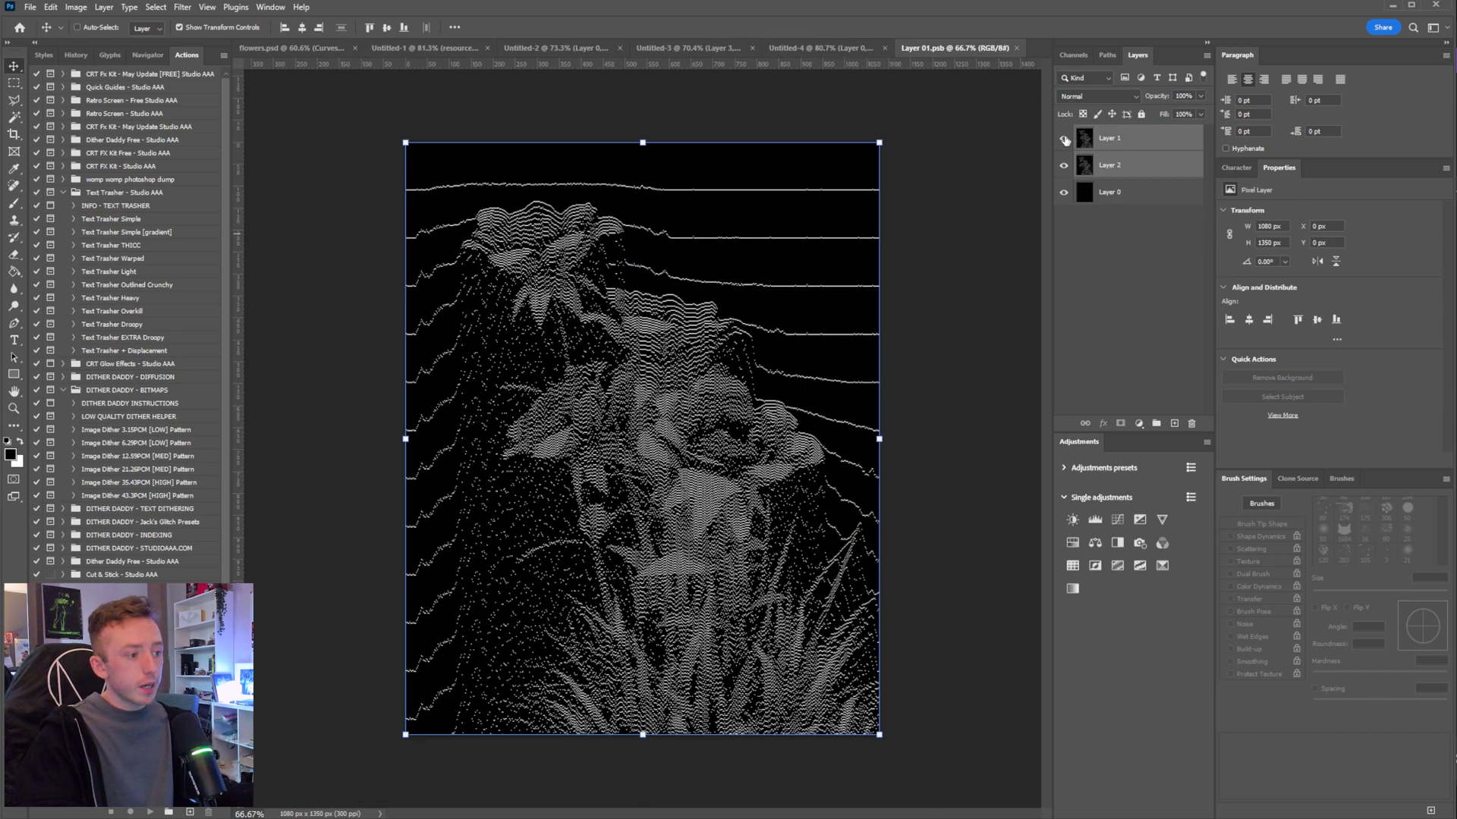
{"action": "left_click", "coordinate": [1065, 139]}
{"action": "left_click", "coordinate": [1123, 227]}
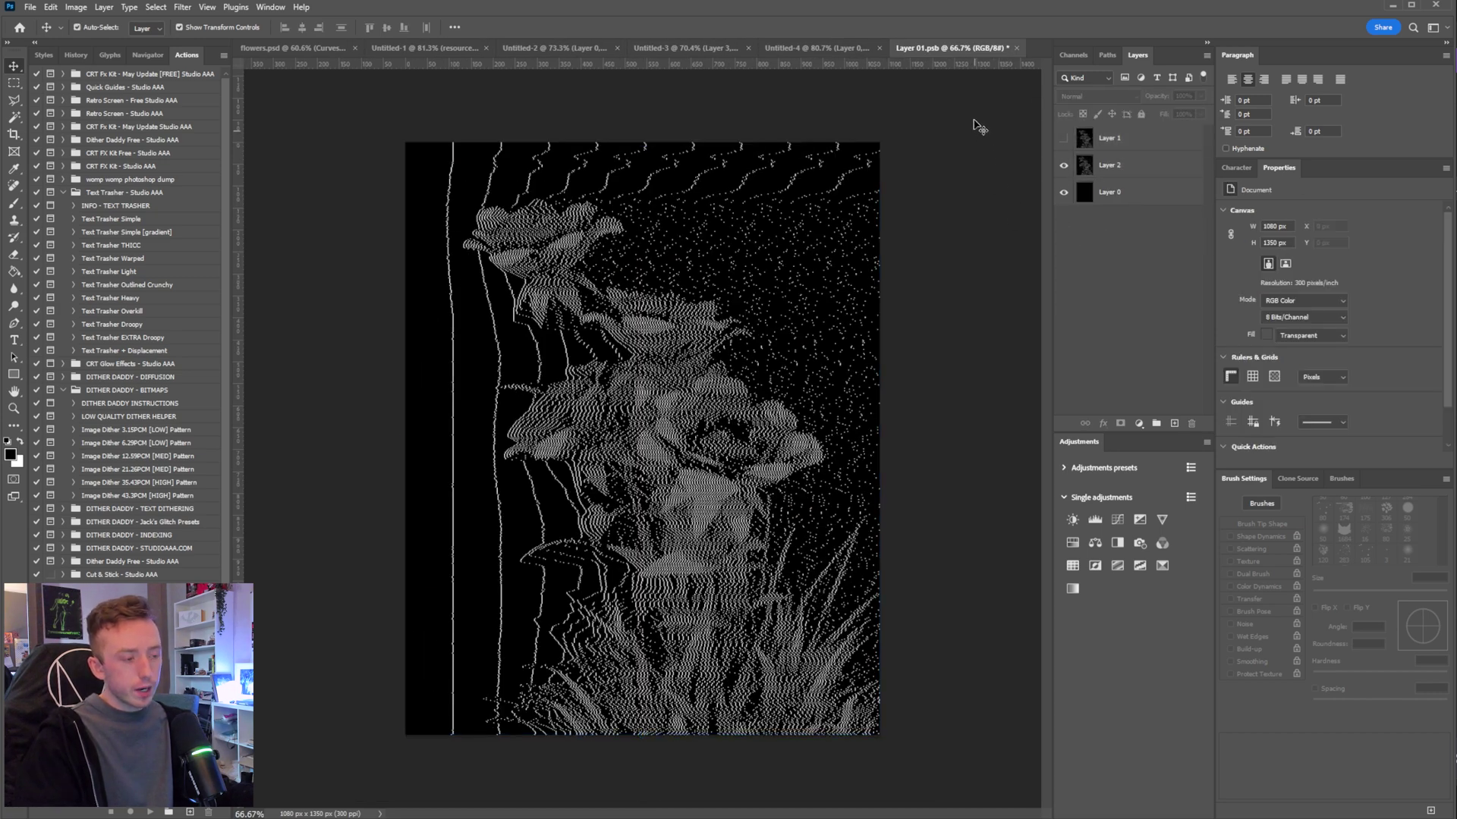
{"action": "left_click", "coordinate": [1017, 48]}
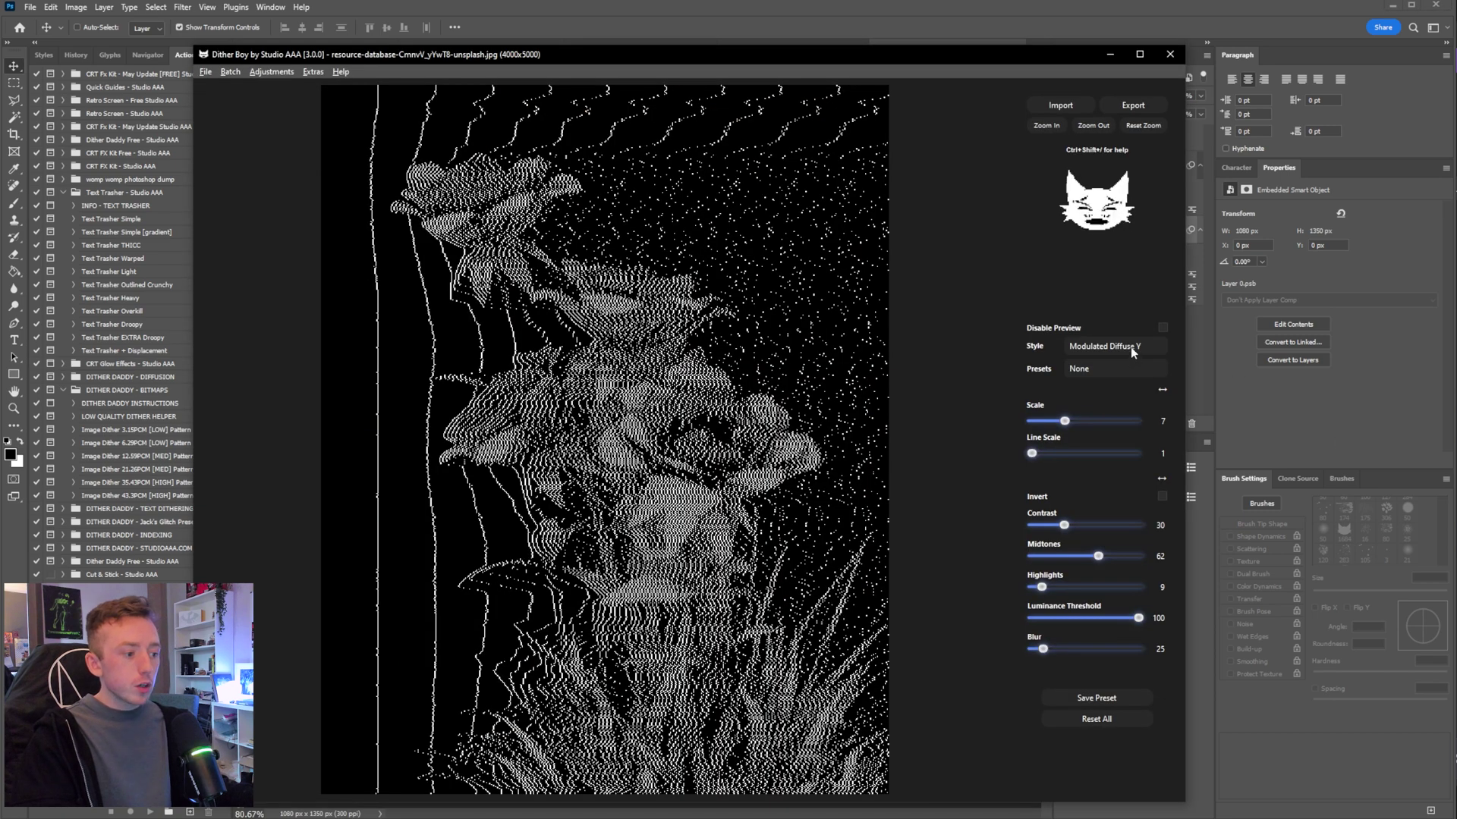
- Restyle the flower as a Bayer-Ordered dither (scale 7, contrast 45) and copy it to the clipboard
{"action": "left_click", "coordinate": [1130, 348]}
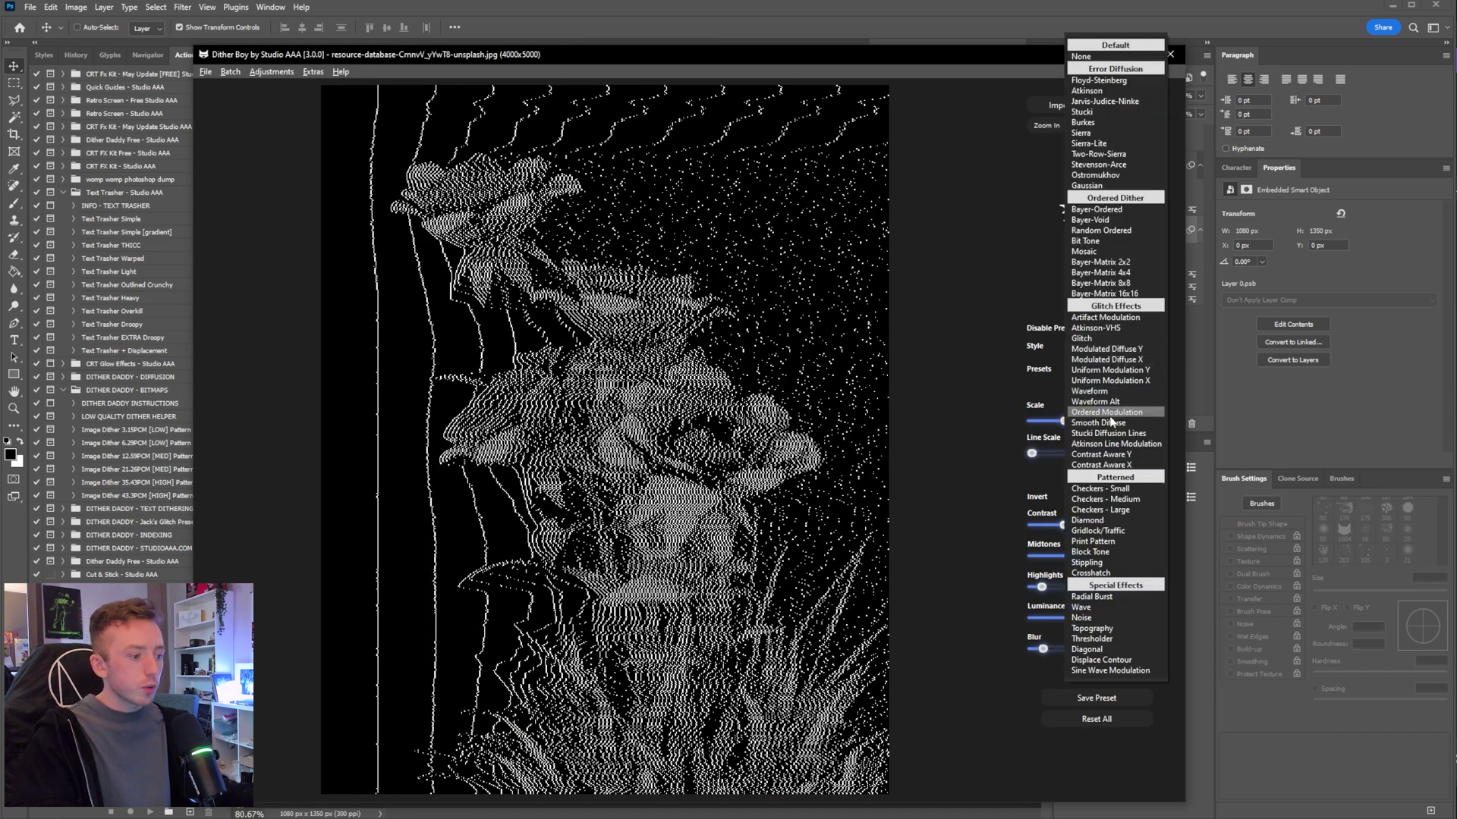
{"action": "left_click", "coordinate": [1103, 212]}
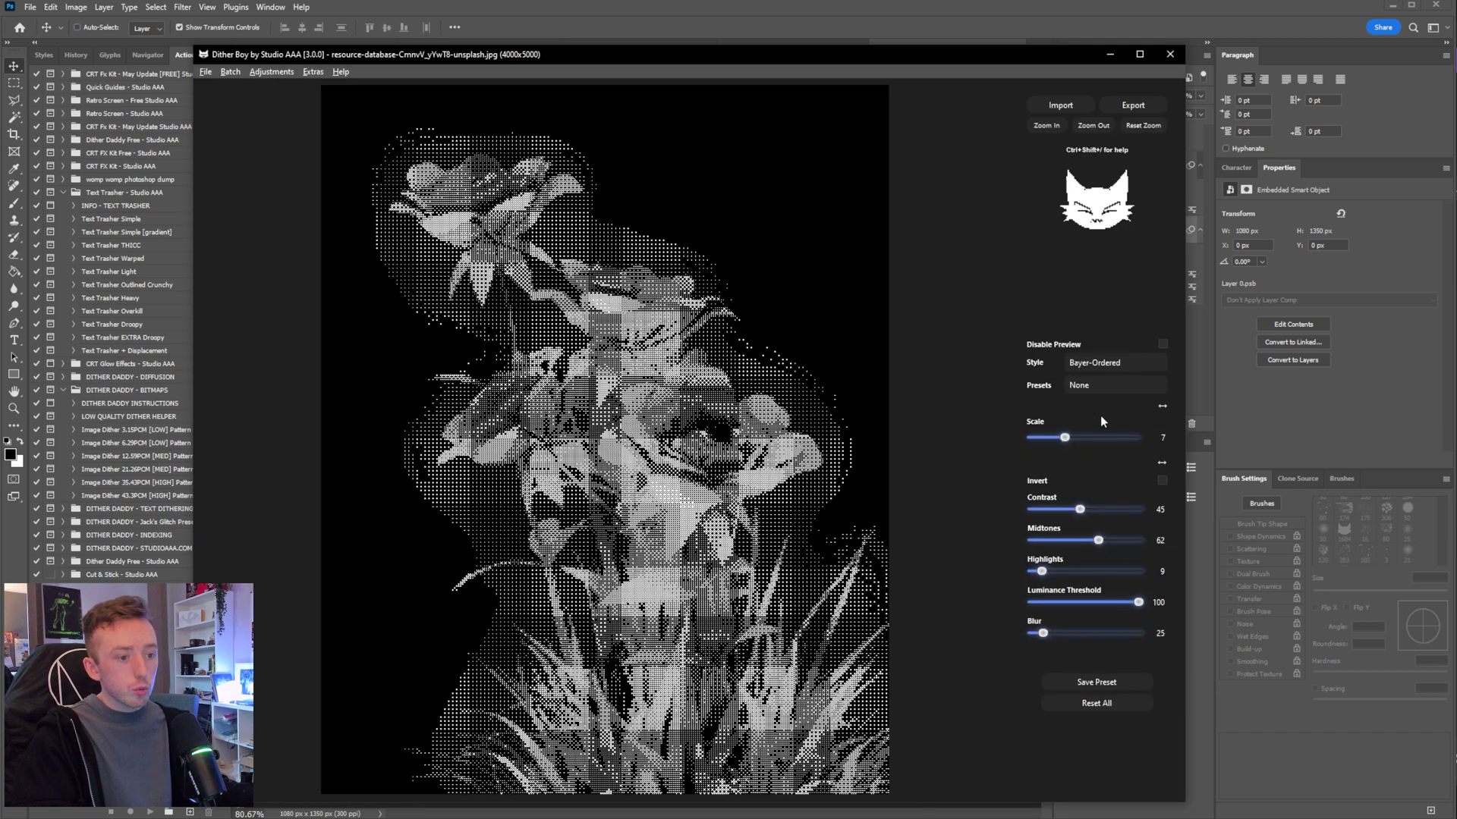
{"action": "left_click", "coordinate": [206, 72]}
{"action": "mouse_move", "coordinate": [228, 103]}
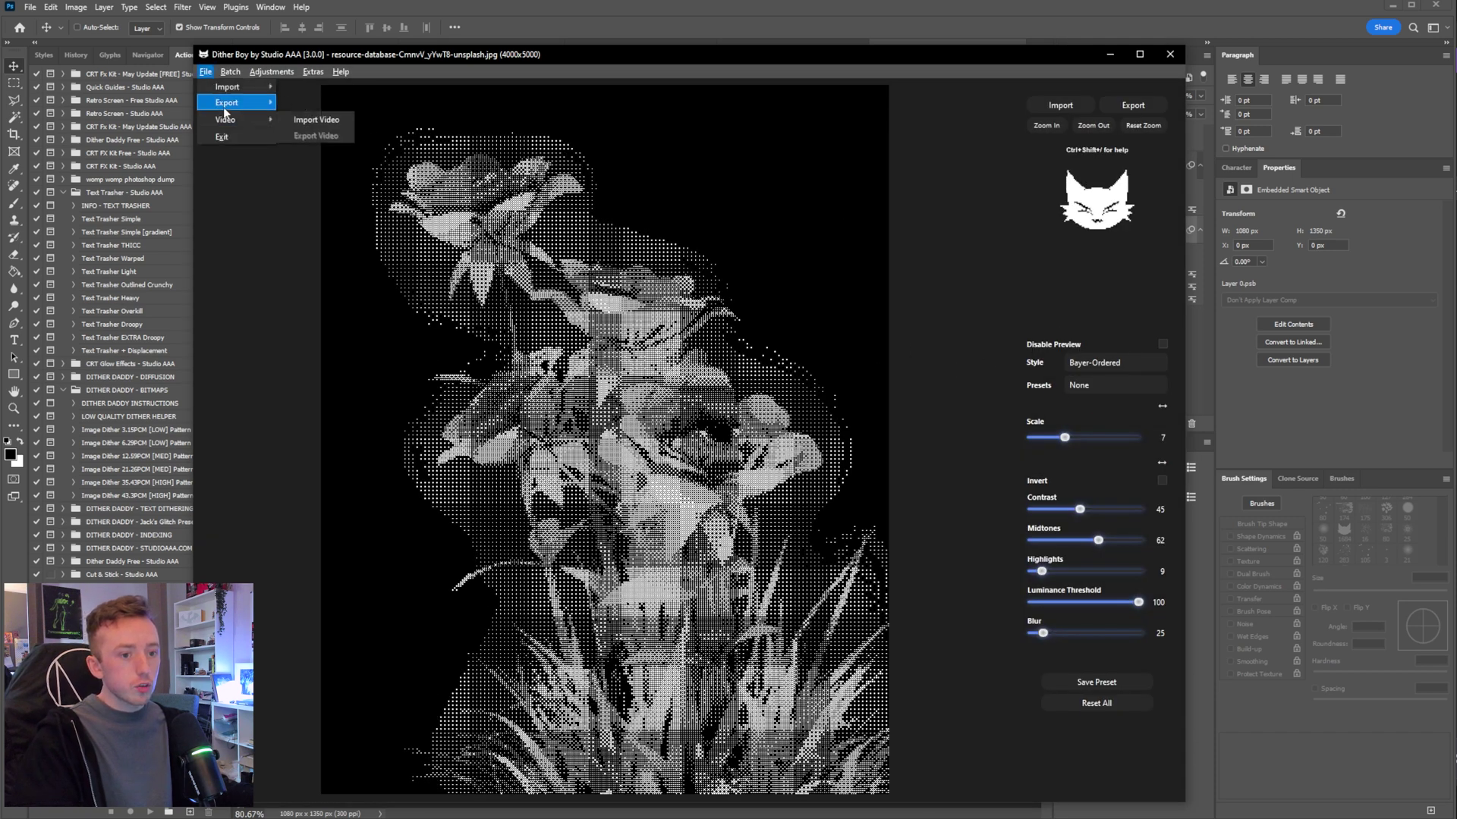
{"action": "left_click", "coordinate": [336, 119]}
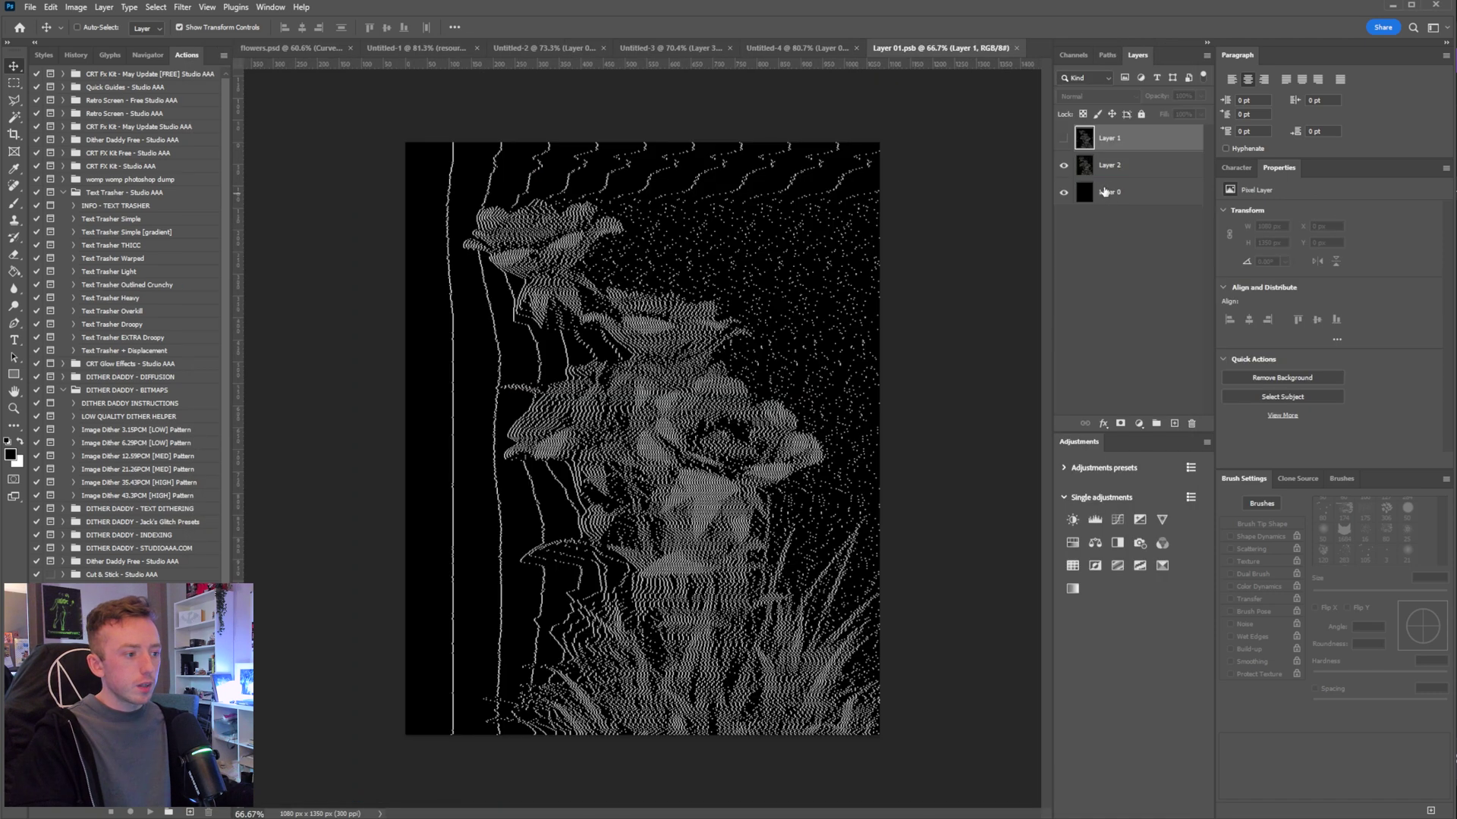
- Paste the Bayer dither into Layer 01.psb and scale it down to fit the canvas
{"action": "key", "text": "ctrl+v"}
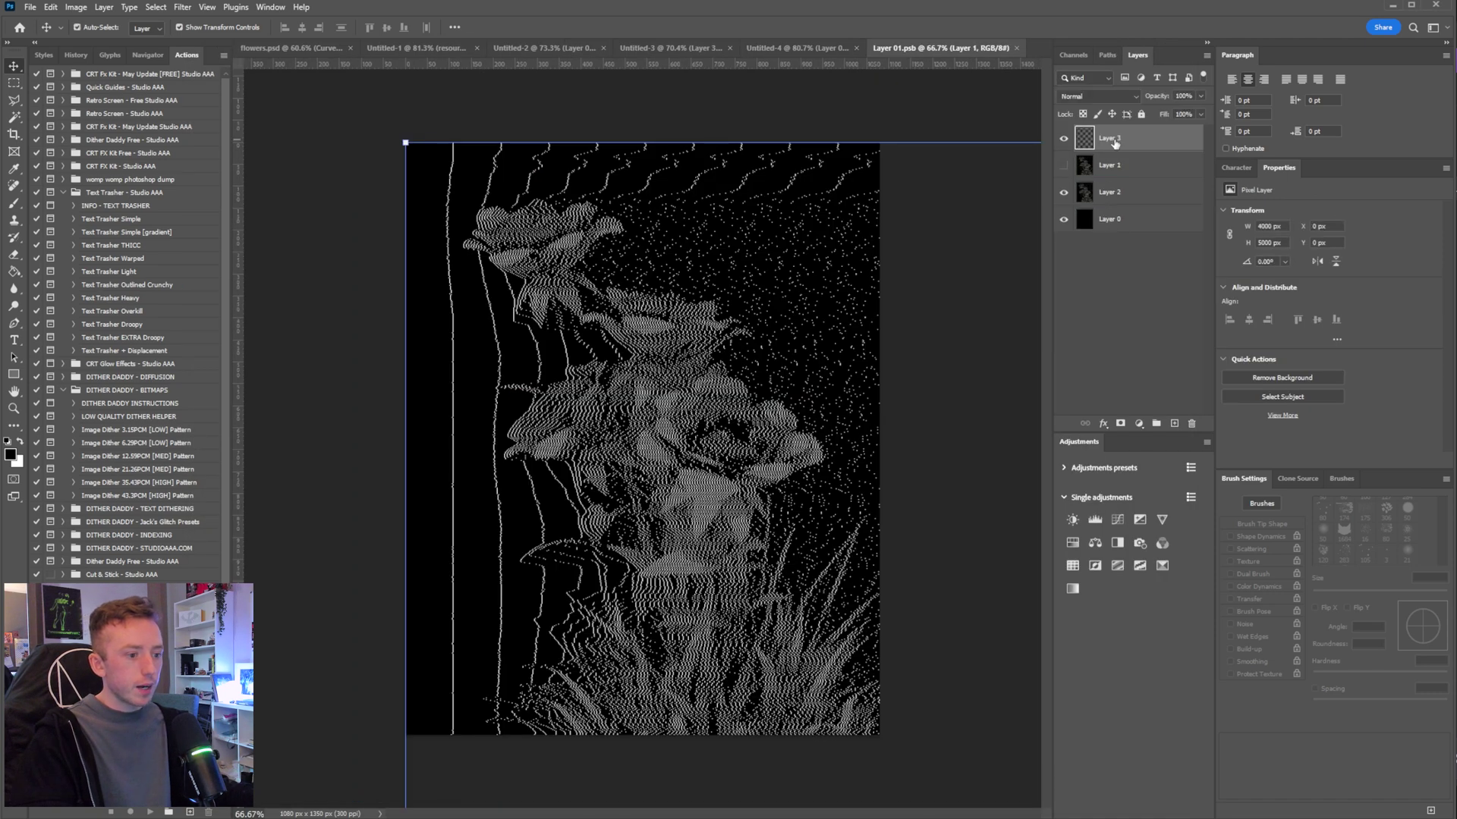
{"action": "key", "text": "ctrl+minus"}
{"action": "key", "text": "ctrl+minus"}
{"action": "key", "text": "ctrl+minus"}
{"action": "key", "text": "ctrl+minus"}
{"action": "key", "text": "ctrl+minus"}
{"action": "key", "text": "ctrl+minus"}
{"action": "key", "text": "ctrl+minus"}
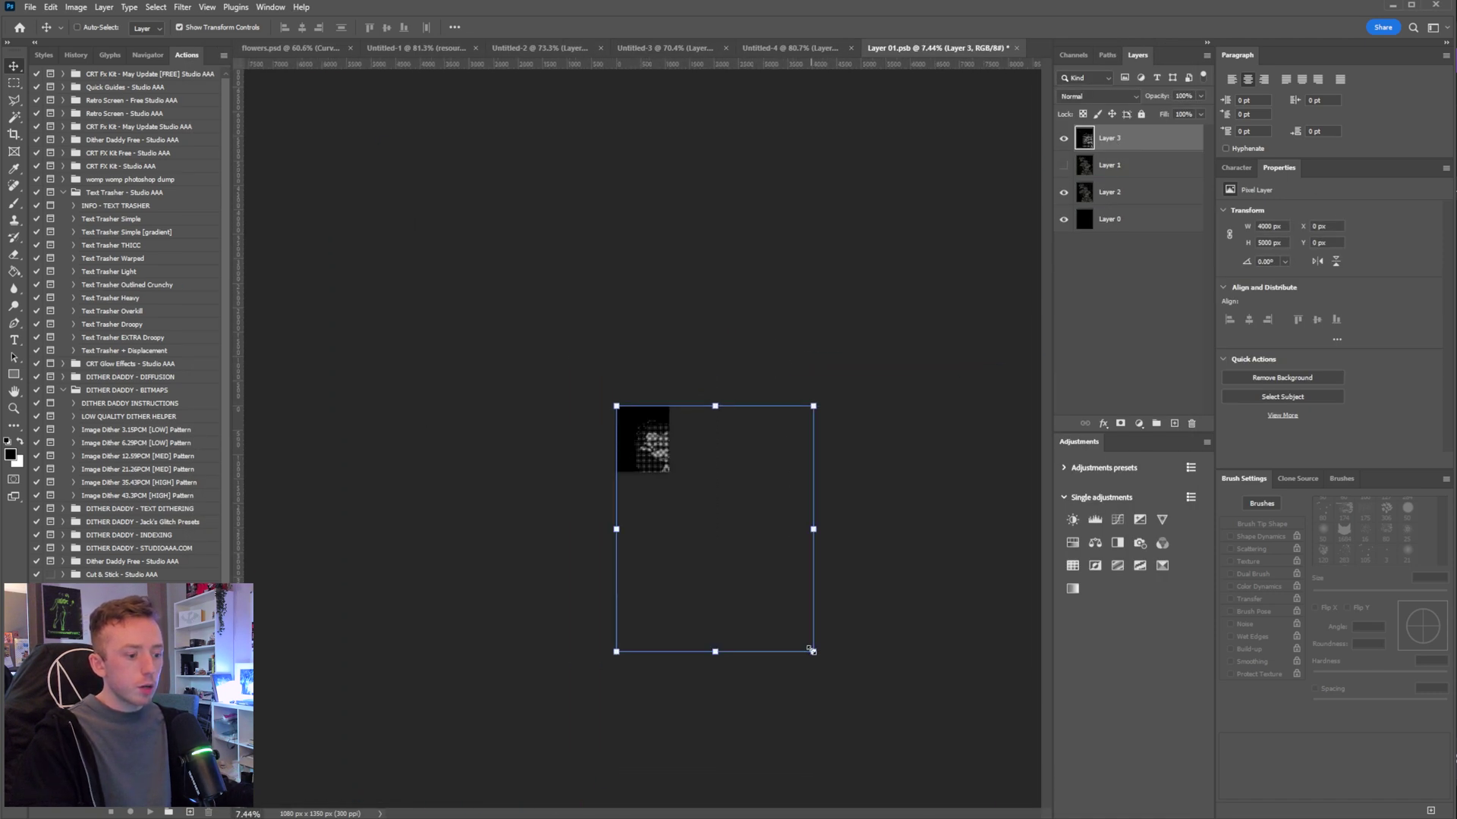
{"action": "left_click_drag", "start_coordinate": [812, 646], "coordinate": [715, 513]}
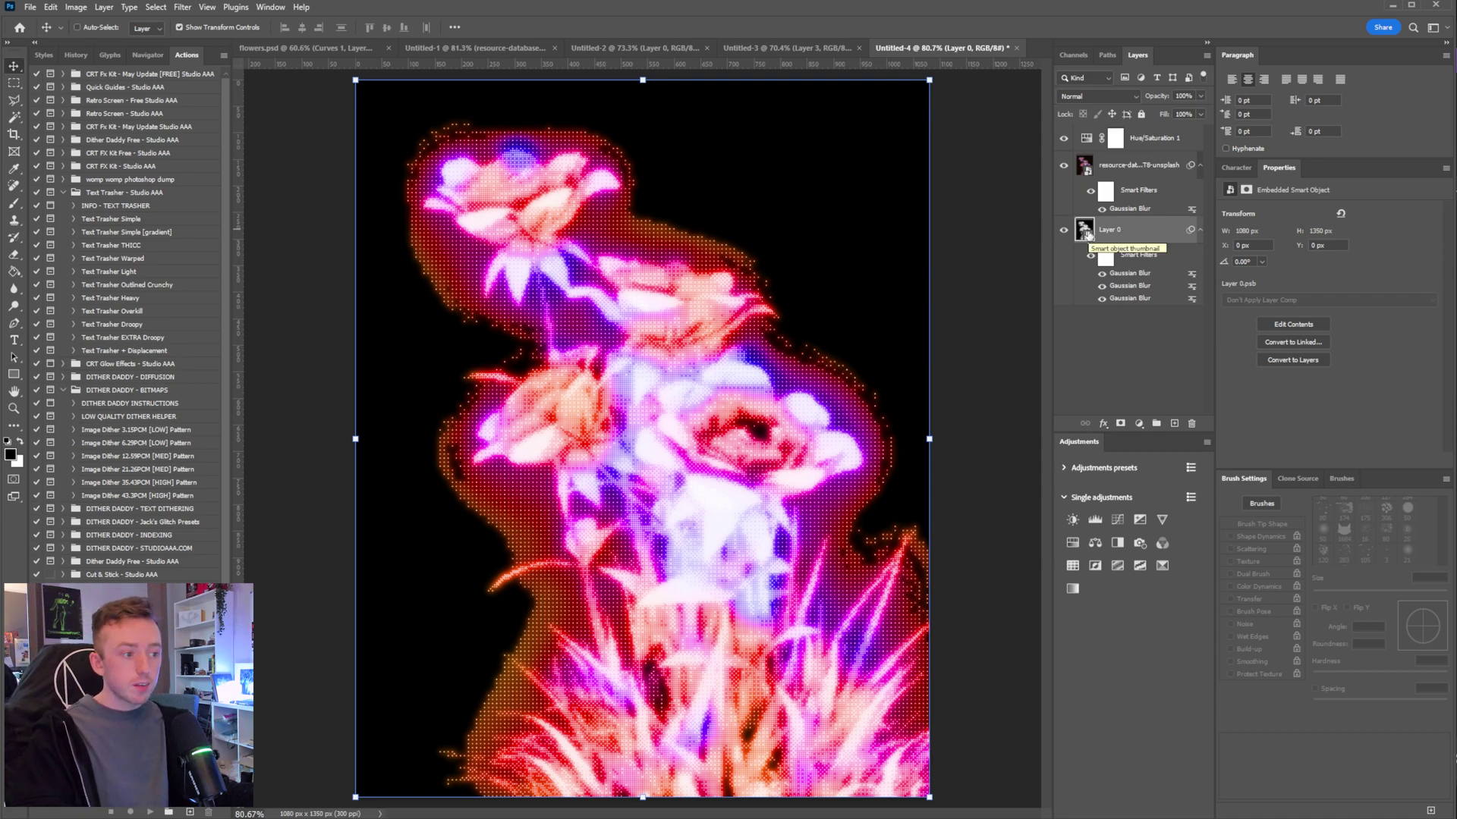
- Hide the dither as Layer 3, show Layer 1 and Layer 2's line art, and save
{"action": "double_click", "coordinate": [1086, 232]}
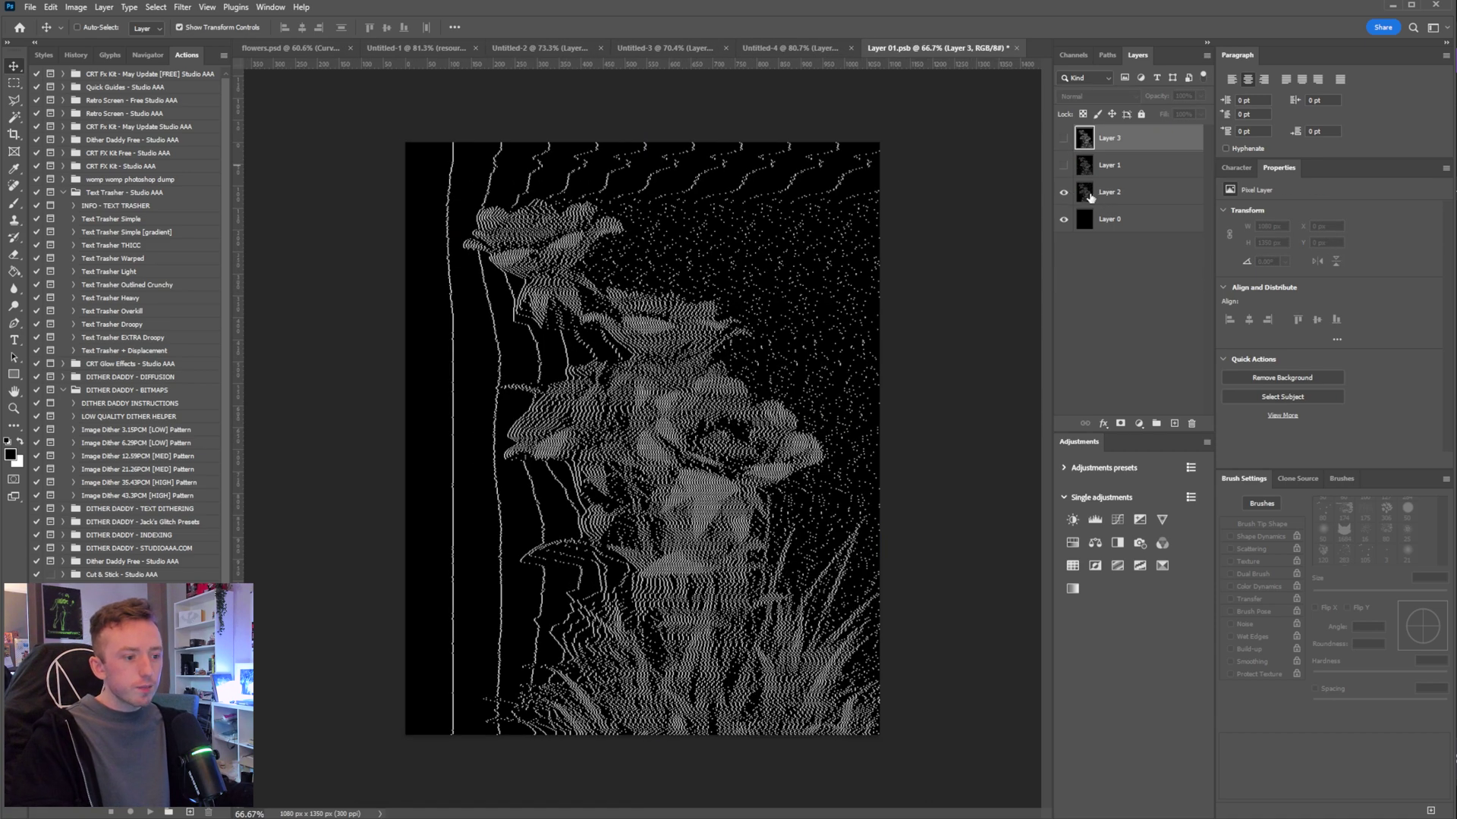
{"action": "left_click", "coordinate": [1086, 194]}
{"action": "left_click", "coordinate": [1063, 192]}
{"action": "left_click", "coordinate": [1063, 192]}
{"action": "left_click", "coordinate": [1063, 165]}
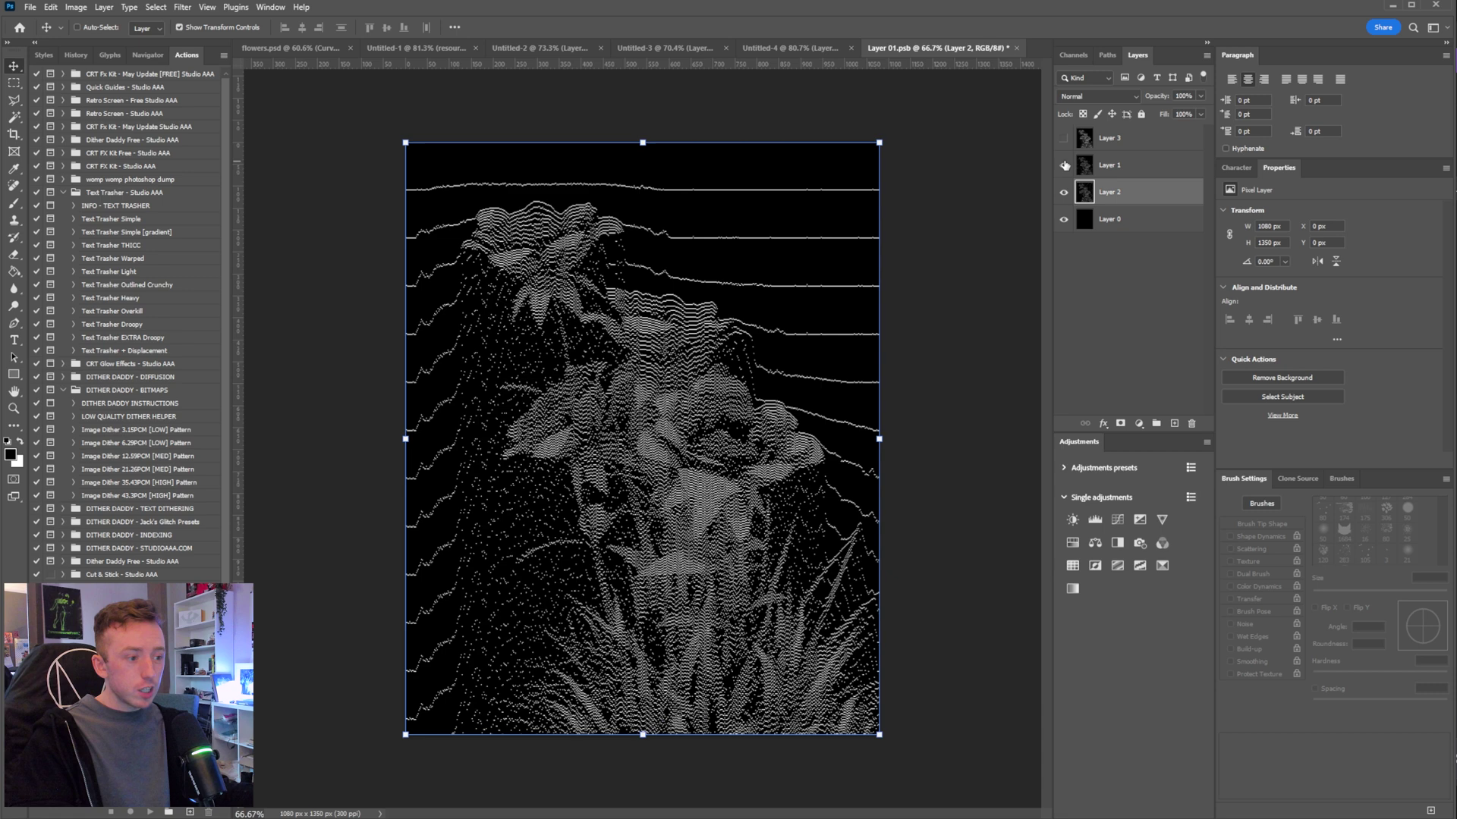
{"action": "key", "text": "ctrl+s"}
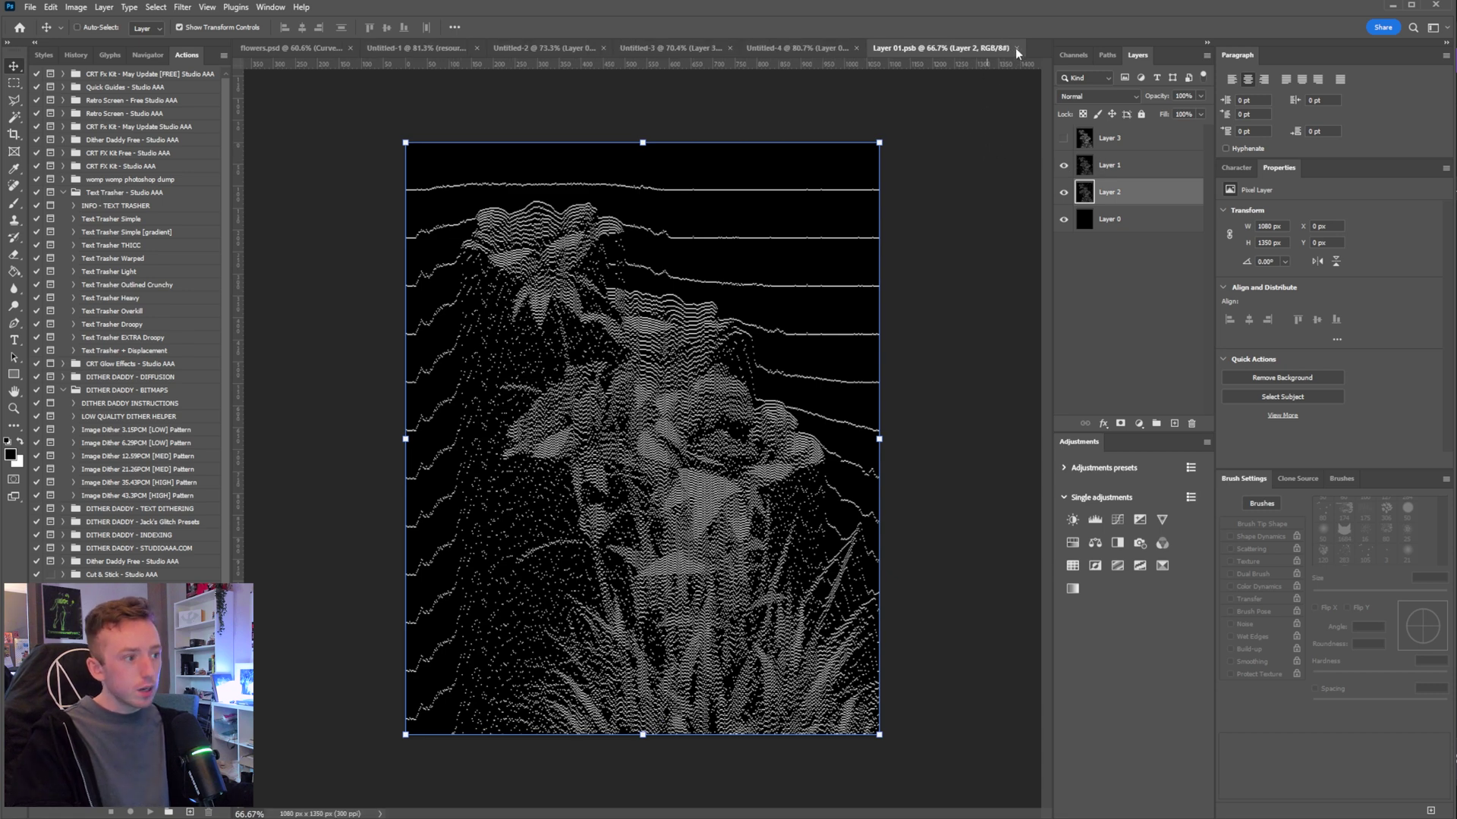
- Close Layer 01.psb to return to Untitled-4 with the line-dithered flower
{"action": "left_click", "coordinate": [1017, 48]}
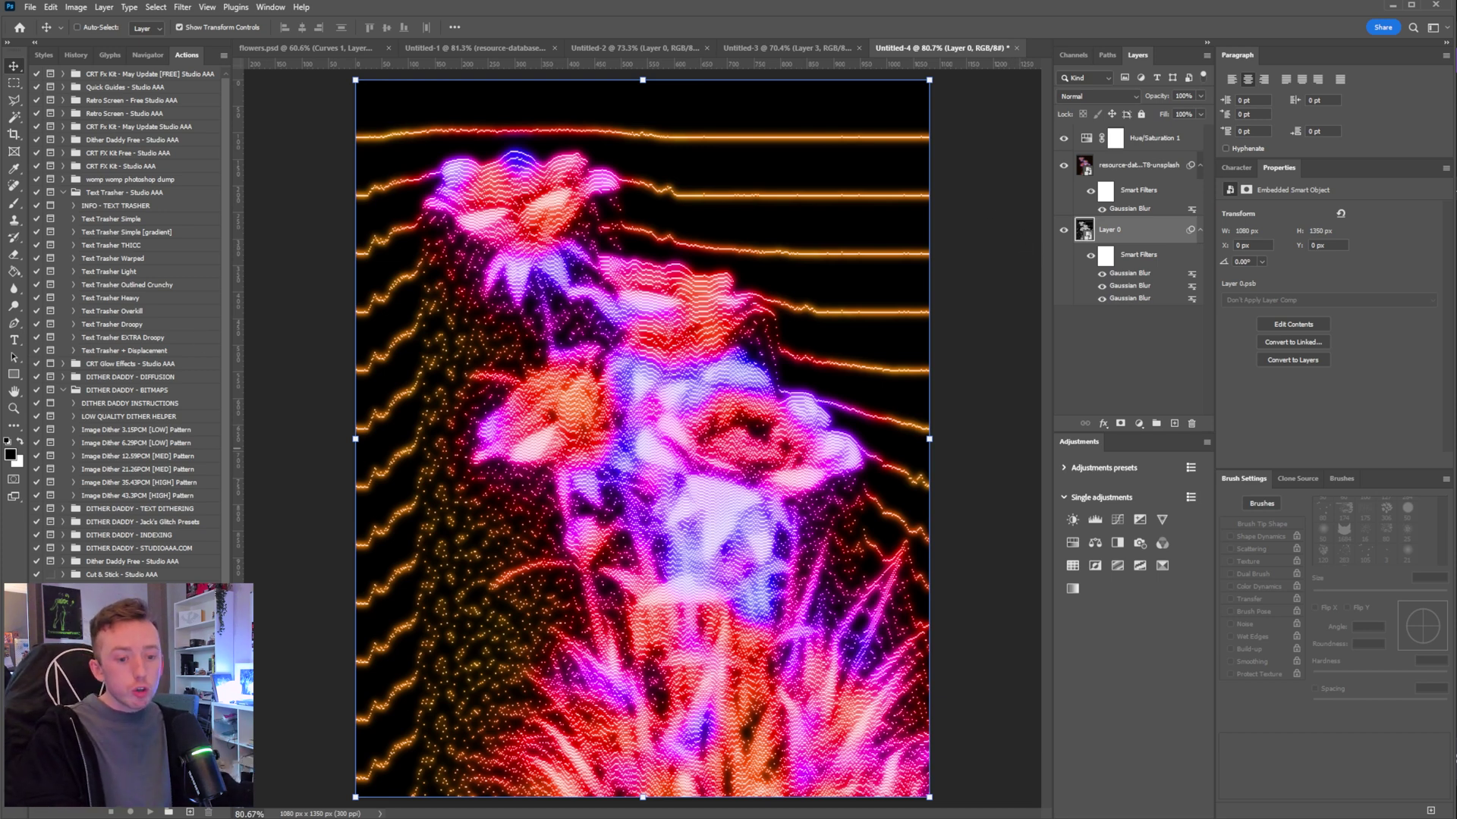
- Toggle the blurred colour photo layer off and back on to compare
{"action": "left_click", "coordinate": [1119, 168]}
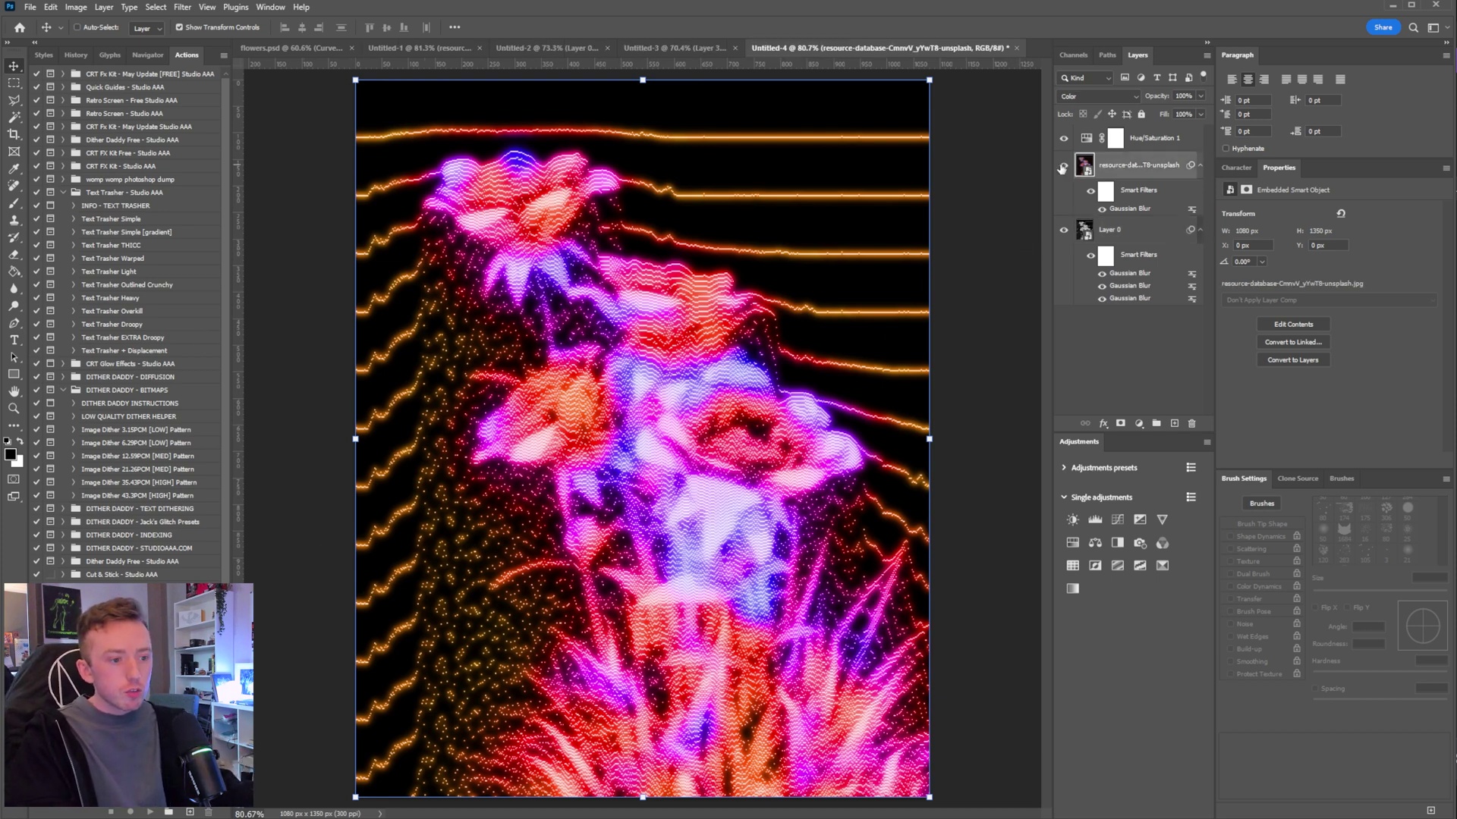
{"action": "left_click", "coordinate": [1063, 166]}
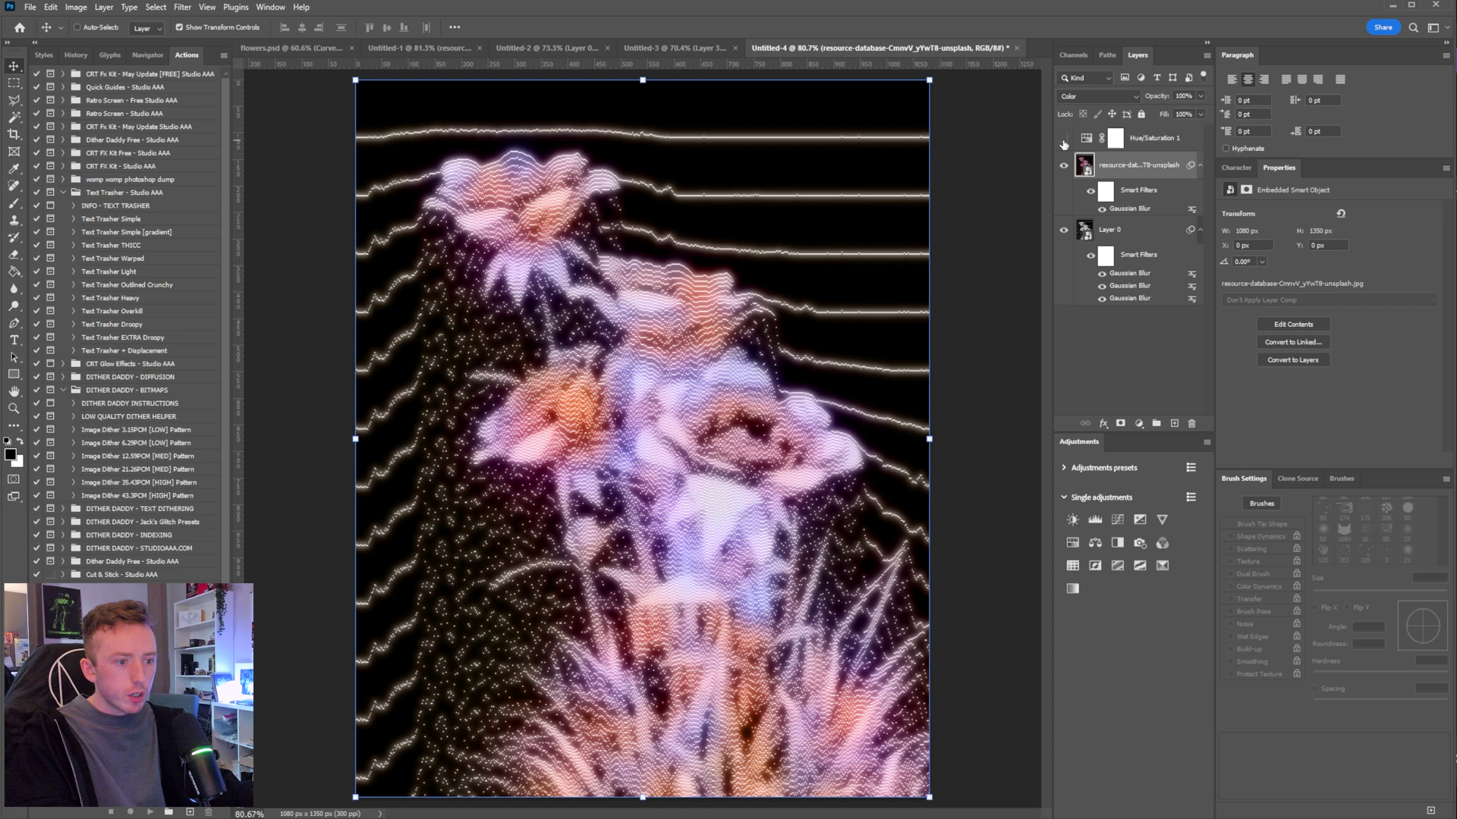
{"action": "left_click", "coordinate": [1063, 166]}
- Add a Curves layer above Hue/Saturation 1 with a lifted midpoint, then a Vibrance layer
{"action": "left_click", "coordinate": [1175, 145]}
{"action": "left_click", "coordinate": [1117, 520]}
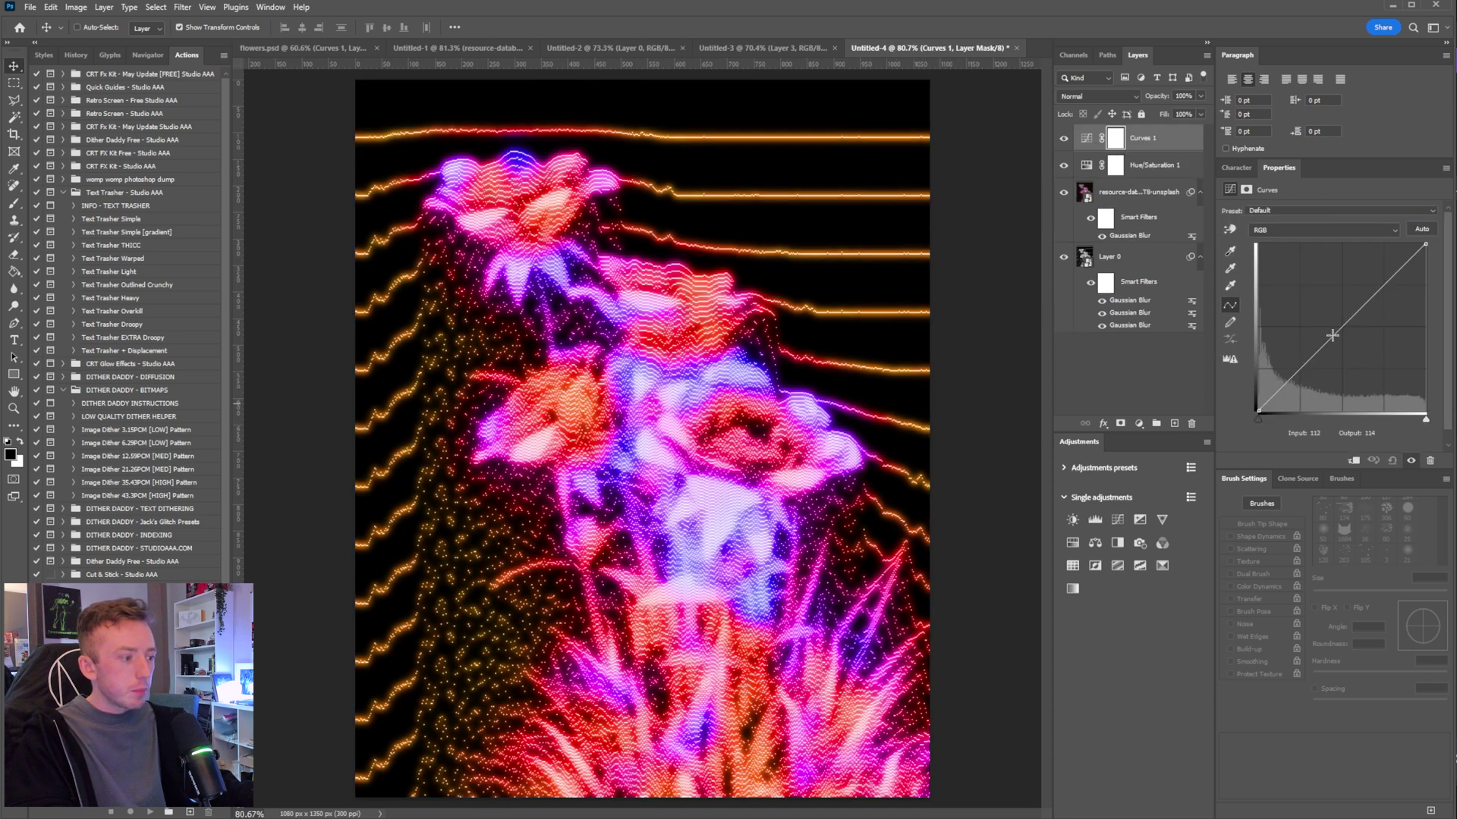
{"action": "mouse_move", "coordinate": [1329, 339]}
{"action": "left_mouse_down"}
{"action": "mouse_move", "coordinate": [1329, 304]}
{"action": "mouse_move", "coordinate": [1330, 328]}
{"action": "left_mouse_up"}
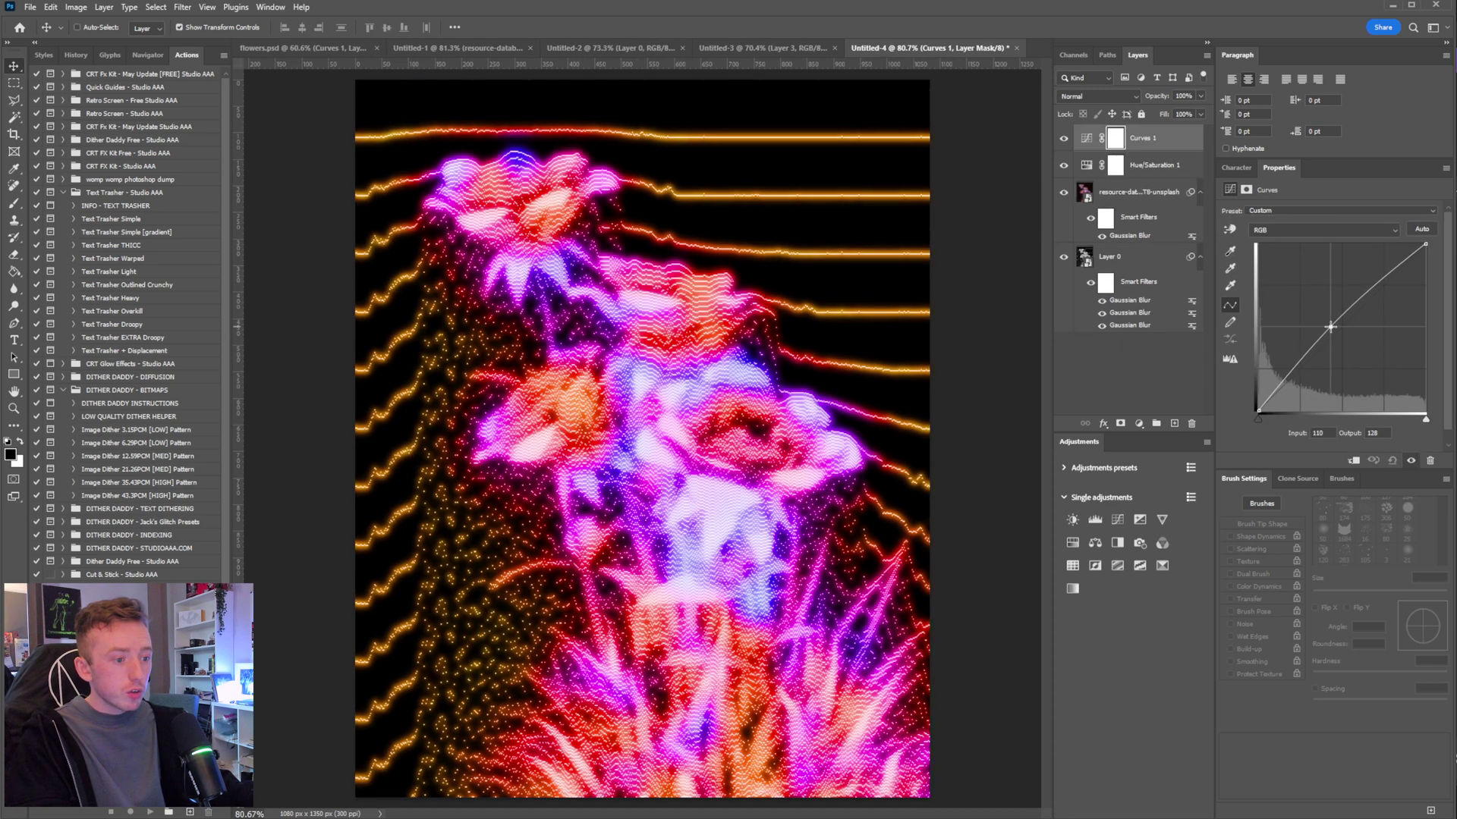
{"action": "left_click", "coordinate": [1162, 520]}
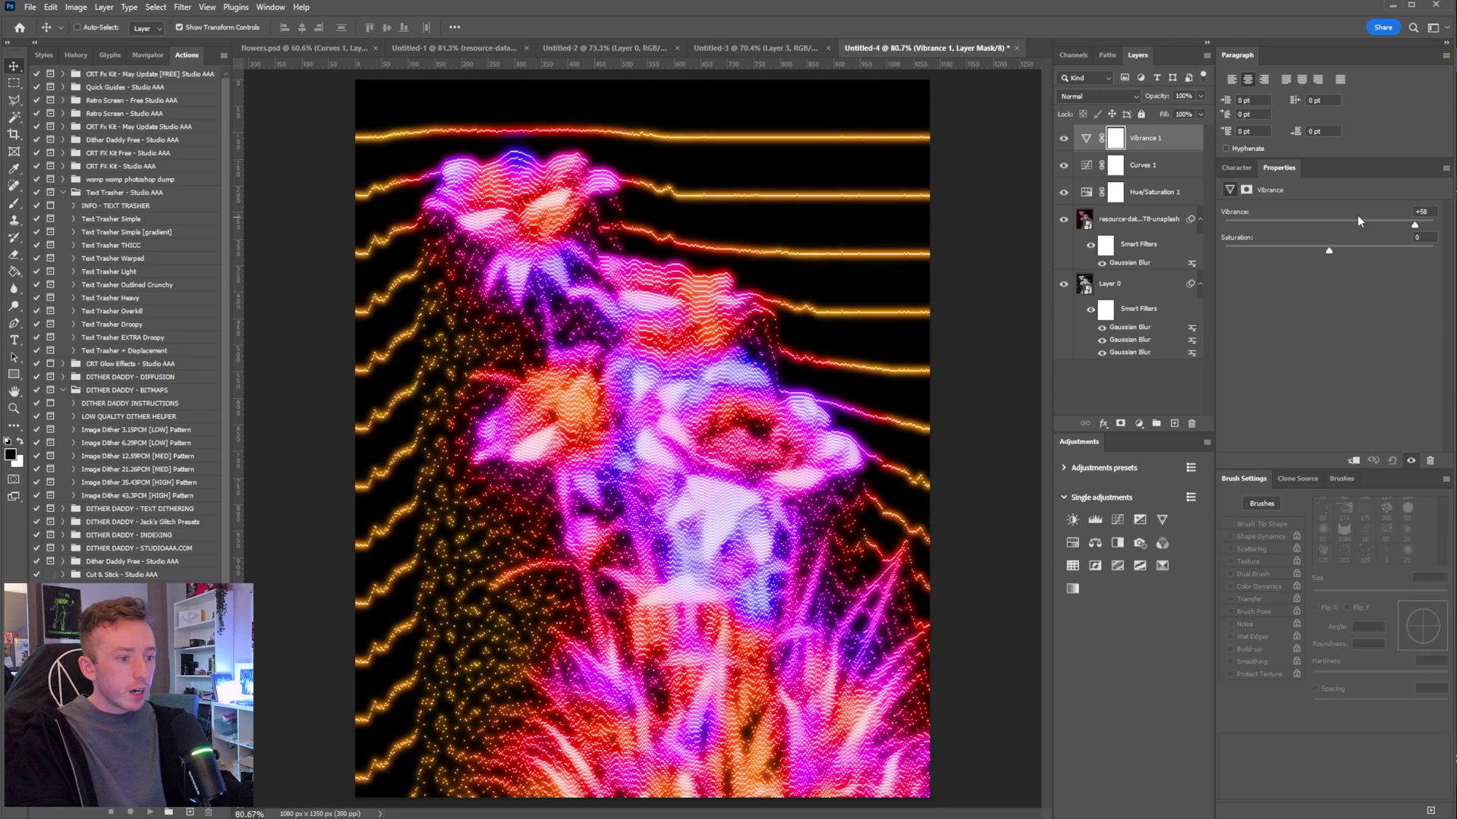
- Set Vibrance 1 to Vibrance +9 and Saturation +28
{"action": "left_click_drag", "start_coordinate": [1358, 215], "coordinate": [1356, 253]}
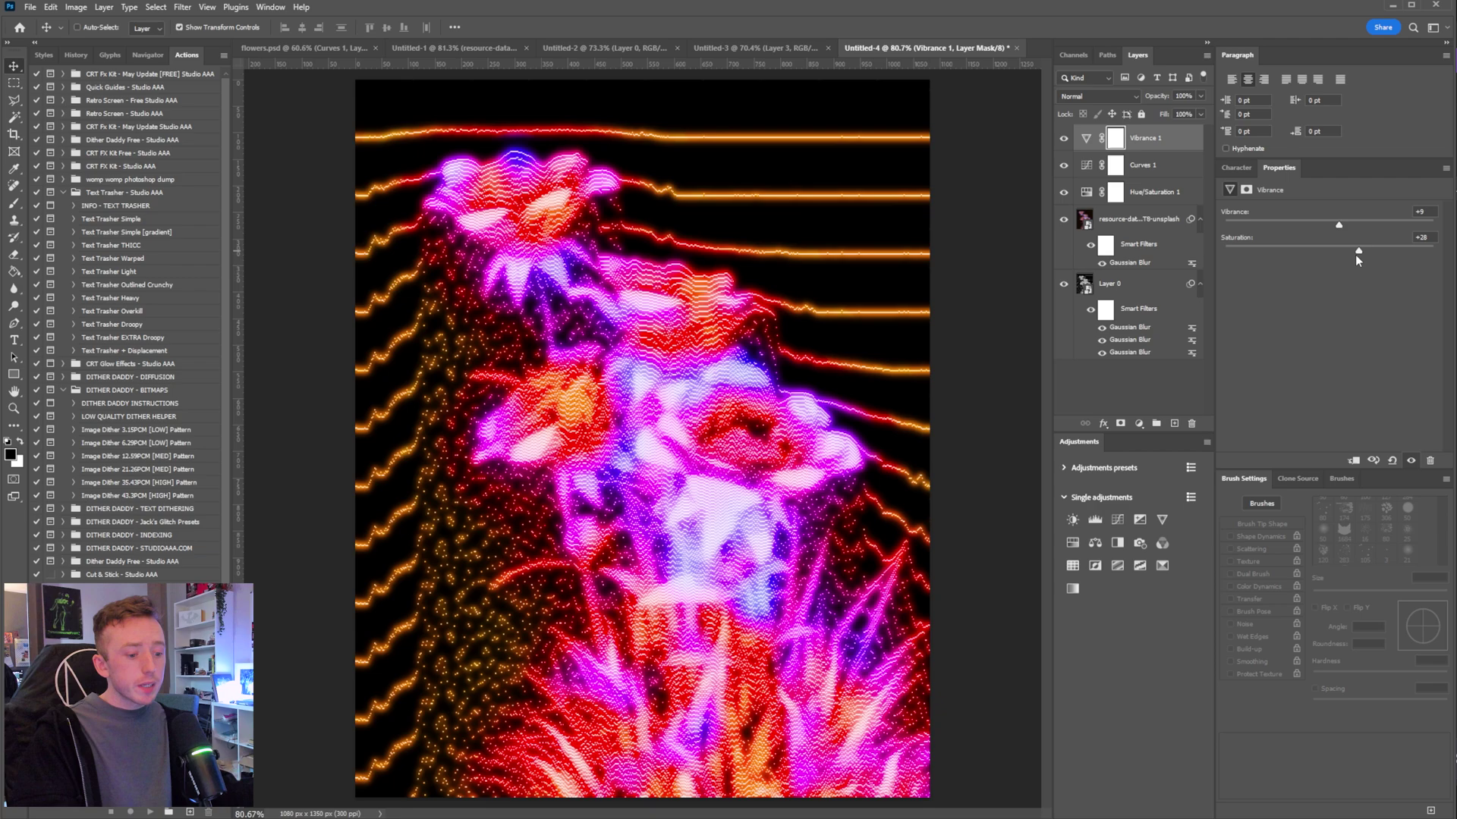
{"action": "scroll", "coordinate": [650, 664], "scroll_direction": "up", "scroll_amount": 3}
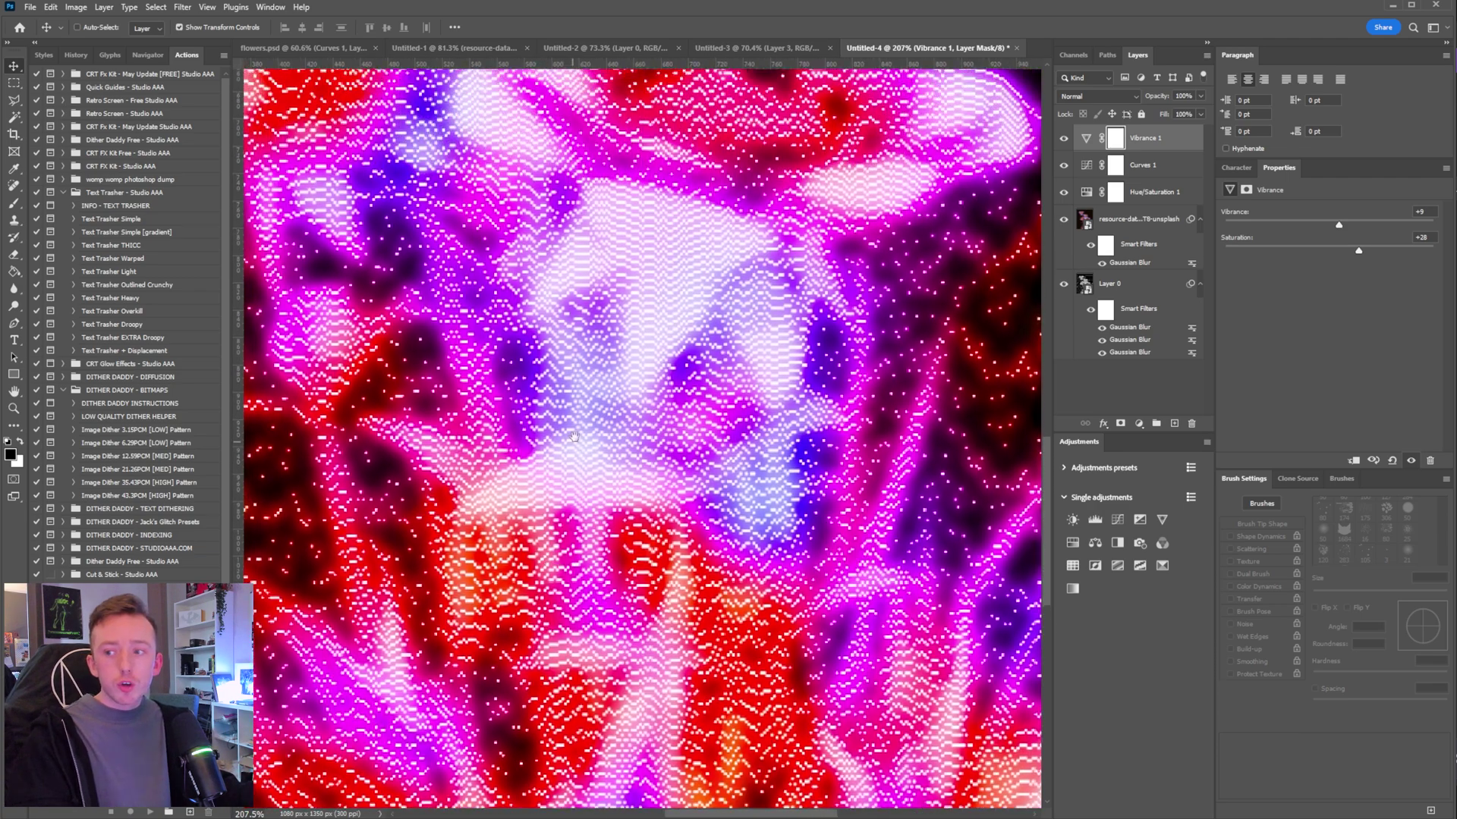
- Fit the flower on screen and hide the Vibrance 1 and Curves 1 layers
{"action": "key", "text": "ctrl+0"}
{"action": "left_click_drag", "start_coordinate": [1063, 165], "coordinate": [1065, 141]}
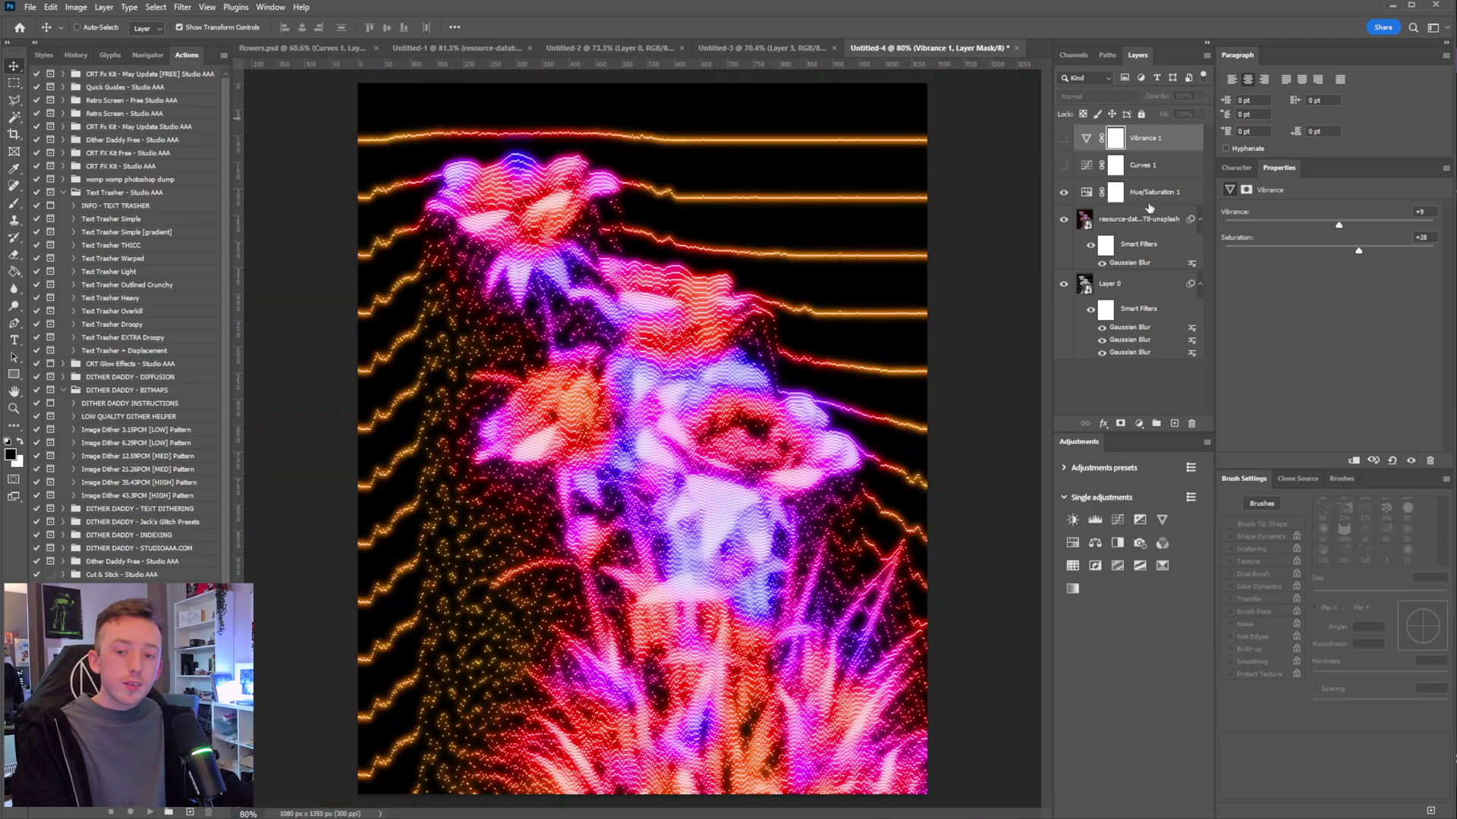